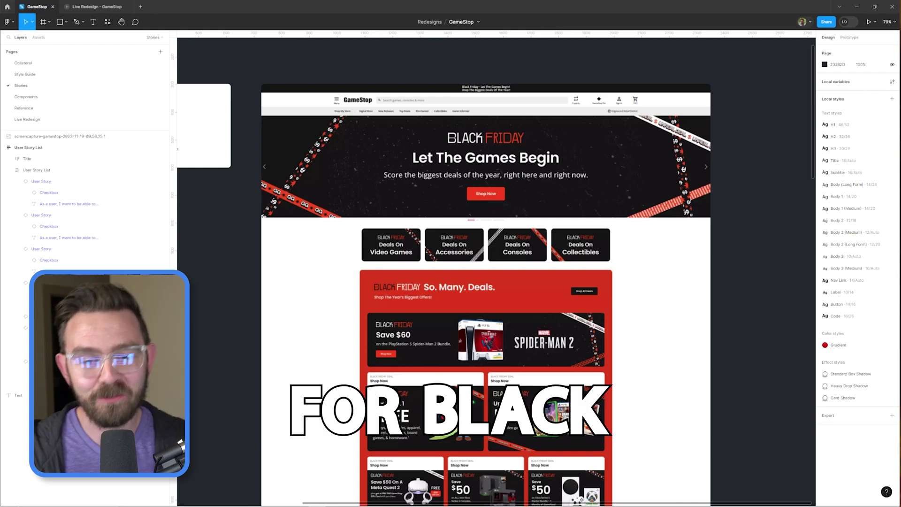
- Scroll through the Brand Guidelines to review the brand styles
{"action": "scroll", "coordinate": [566, 136], "scroll_direction": "down", "scroll_amount": 2}
{"action": "scroll", "coordinate": [566, 136], "scroll_direction": "down", "scroll_amount": 1}
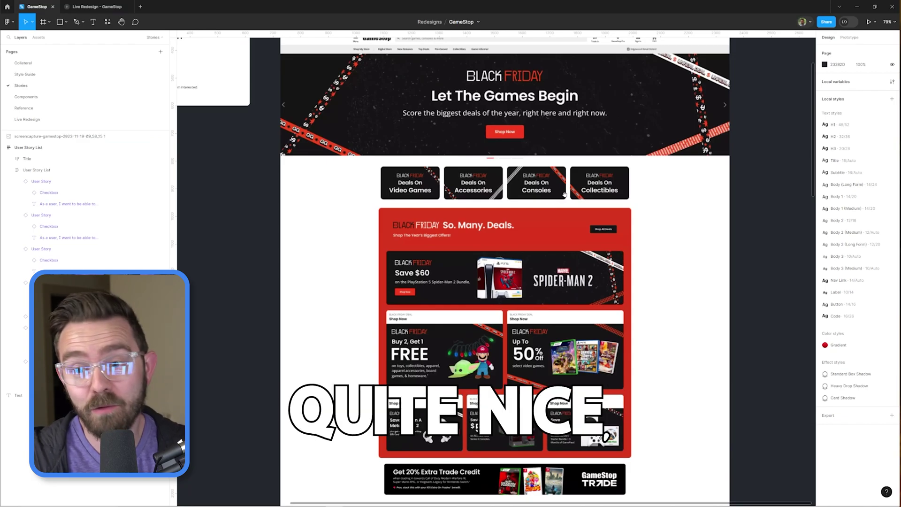
{"action": "scroll", "coordinate": [589, 156], "scroll_direction": "up", "scroll_amount": 1}
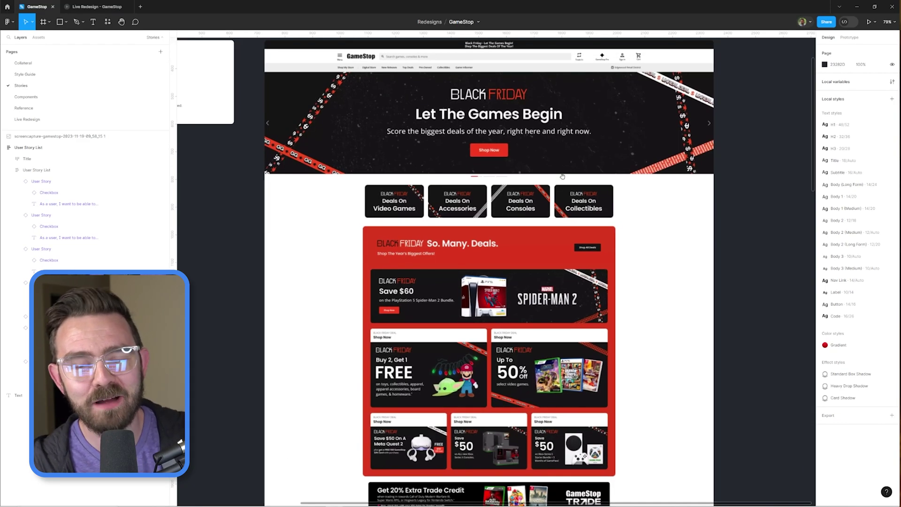
{"action": "scroll", "coordinate": [582, 195], "scroll_direction": "down", "scroll_amount": 2}
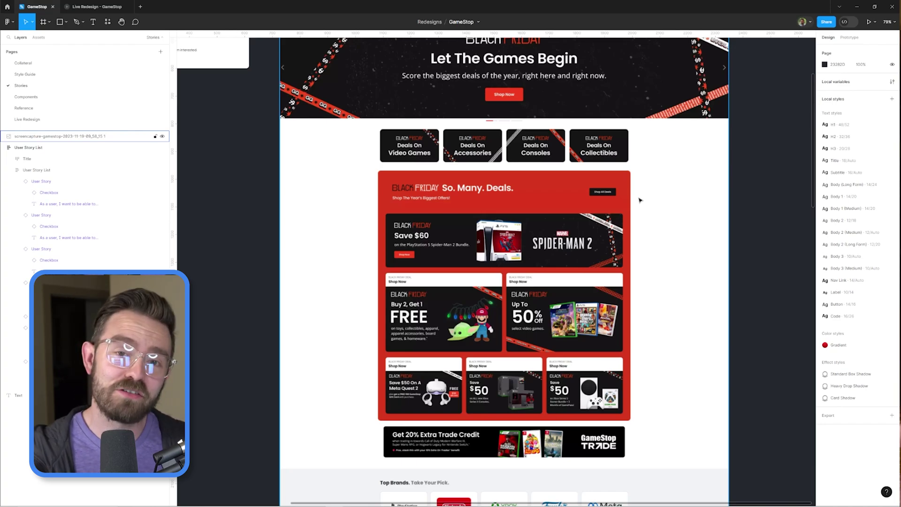
{"action": "scroll", "coordinate": [746, 141], "scroll_direction": "down", "scroll_amount": 5}
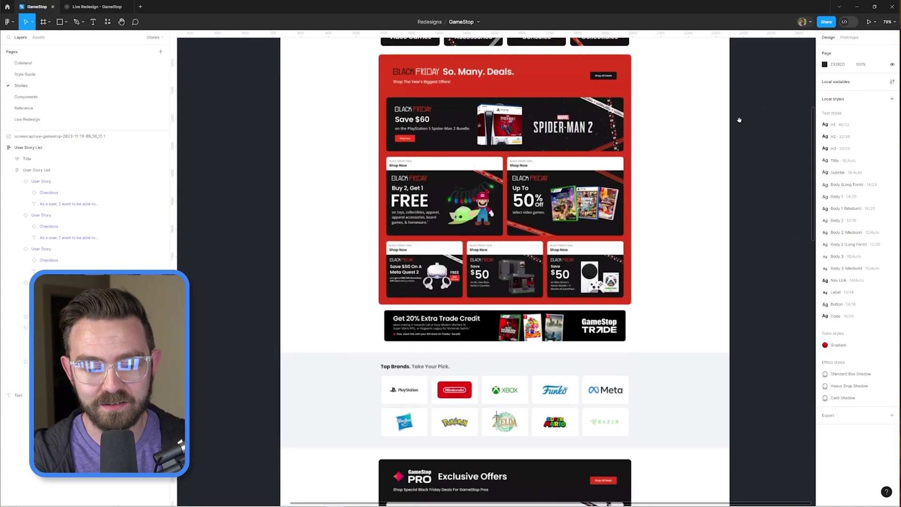
{"action": "scroll", "coordinate": [738, 118], "scroll_direction": "down", "scroll_amount": 3}
{"action": "scroll", "coordinate": [516, 211], "scroll_direction": "up", "scroll_amount": 5}
{"action": "scroll", "coordinate": [464, 264], "scroll_direction": "up", "scroll_amount": 4}
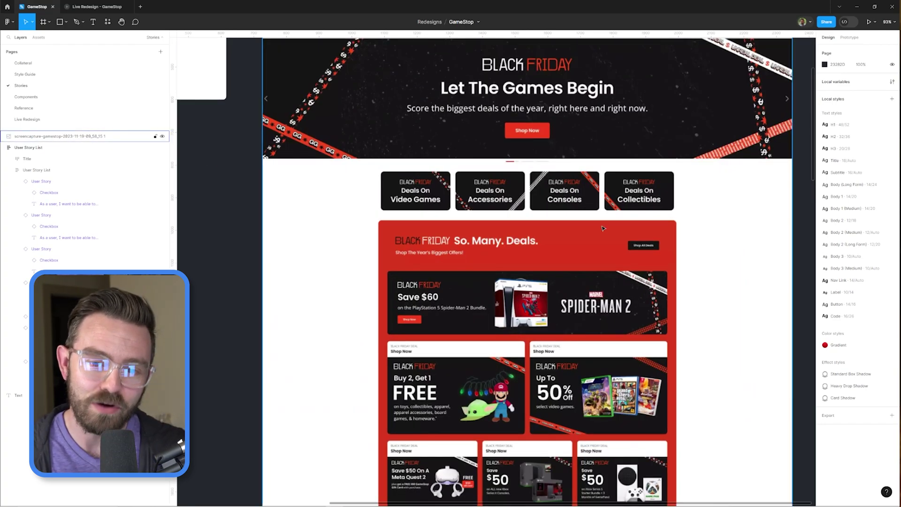
{"action": "scroll", "coordinate": [696, 195], "scroll_direction": "down", "scroll_amount": 5}
{"action": "scroll", "coordinate": [696, 195], "scroll_direction": "up", "scroll_amount": 6}
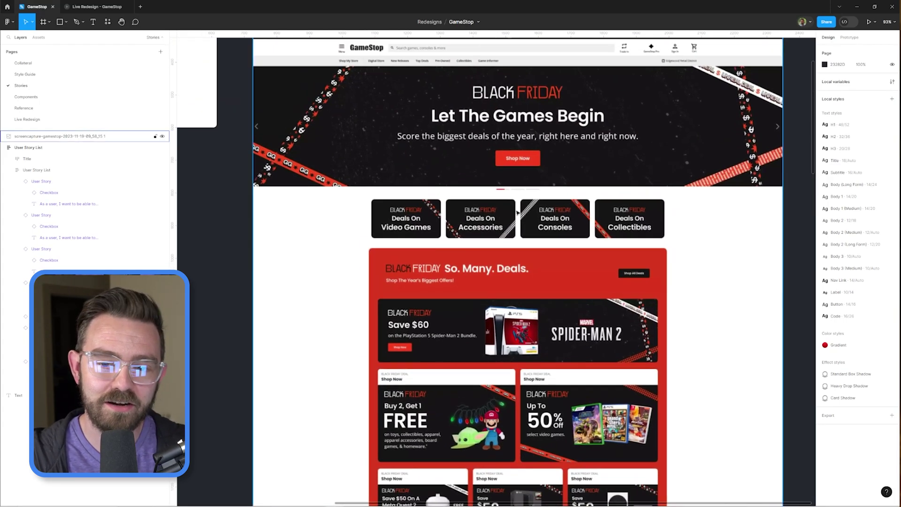
{"action": "scroll", "coordinate": [517, 212], "scroll_direction": "down", "scroll_amount": 3}
{"action": "scroll", "coordinate": [517, 212], "scroll_direction": "up", "scroll_amount": 3}
{"action": "scroll", "coordinate": [557, 192], "scroll_direction": "up", "scroll_amount": 3}
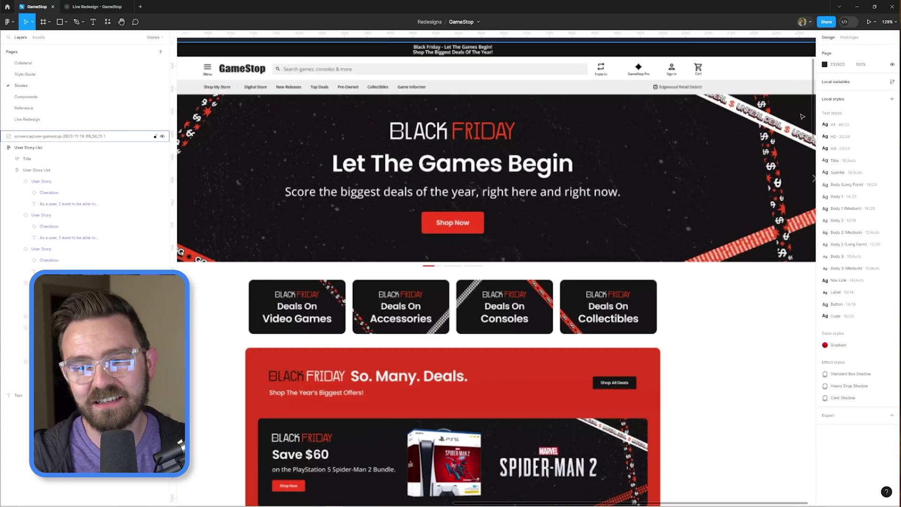
{"action": "scroll", "coordinate": [728, 189], "scroll_direction": "down", "scroll_amount": 2}
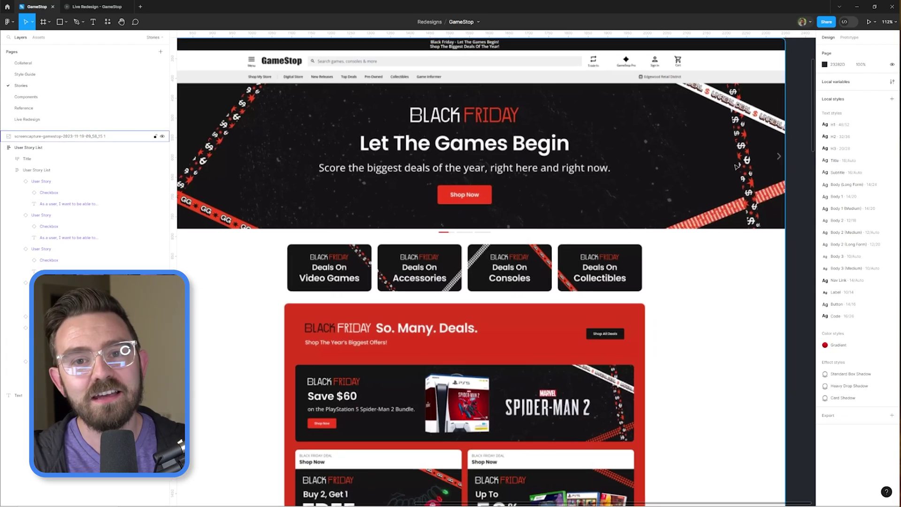
{"action": "scroll", "coordinate": [733, 192], "scroll_direction": "down", "scroll_amount": 5}
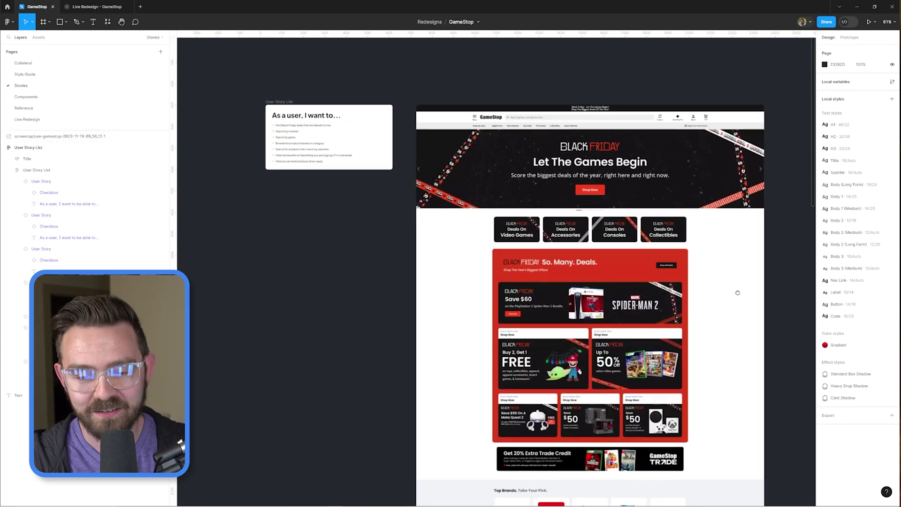
- Review the Style Guide's brand colours, then settle on the Live Redesign page
{"action": "key", "text": "Page_Up"}
{"action": "scroll", "coordinate": [572, 151], "scroll_direction": "down", "scroll_amount": 2}
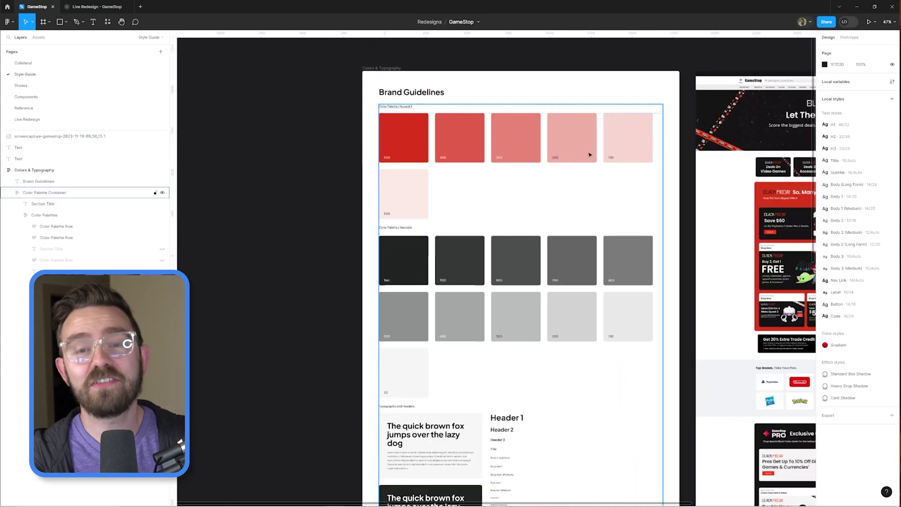
{"action": "scroll", "coordinate": [559, 141], "scroll_direction": "right", "scroll_amount": 1}
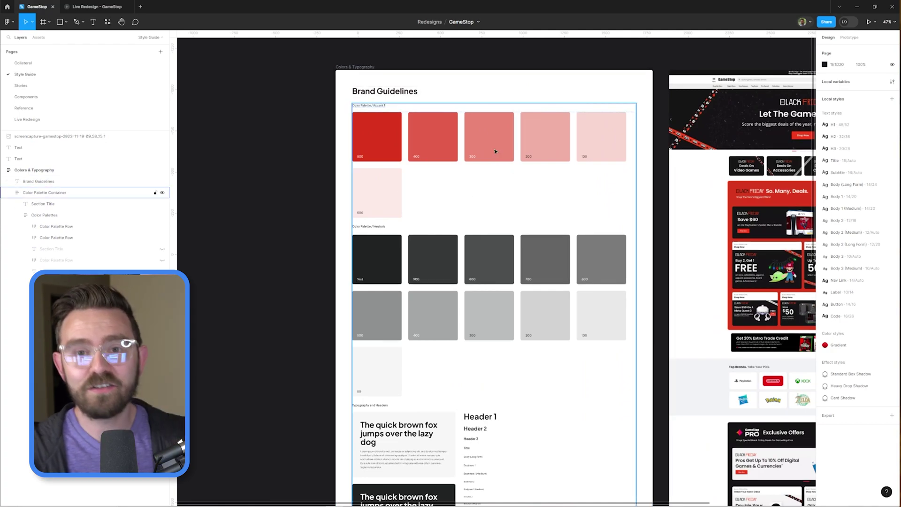
{"action": "scroll", "coordinate": [519, 195], "scroll_direction": "down", "scroll_amount": 5}
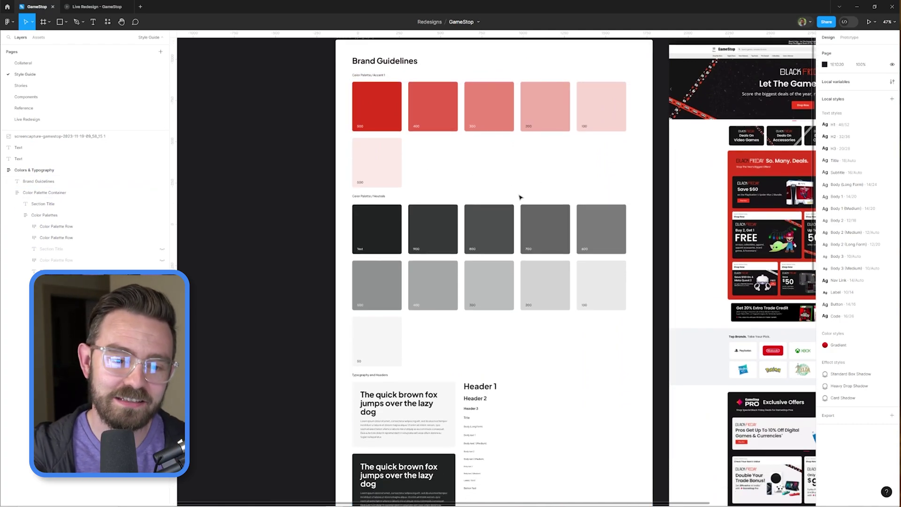
{"action": "scroll", "coordinate": [437, 194], "scroll_direction": "up", "scroll_amount": 4}
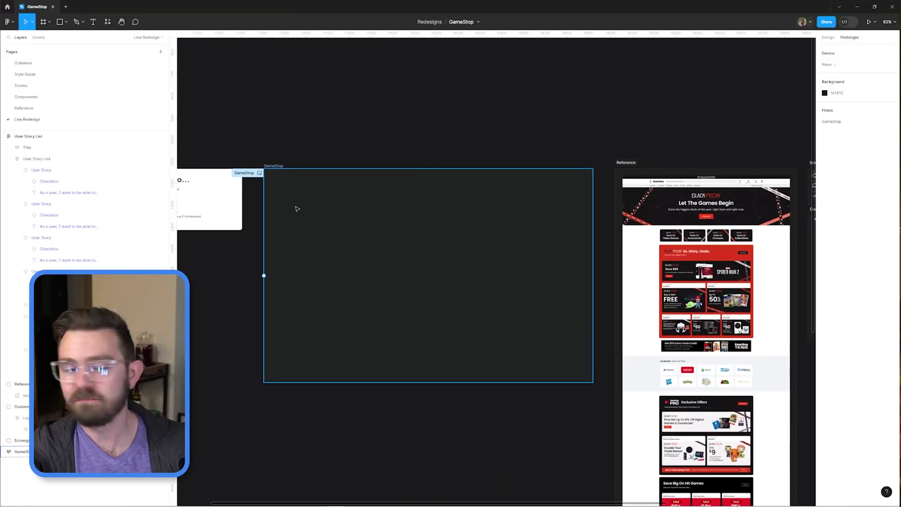
- Add auto layout to the GameStop frame and name its child frame Header
{"action": "key", "text": "shift+a"}
{"action": "type", "text": "Header"}
{"action": "key", "text": "Return"}
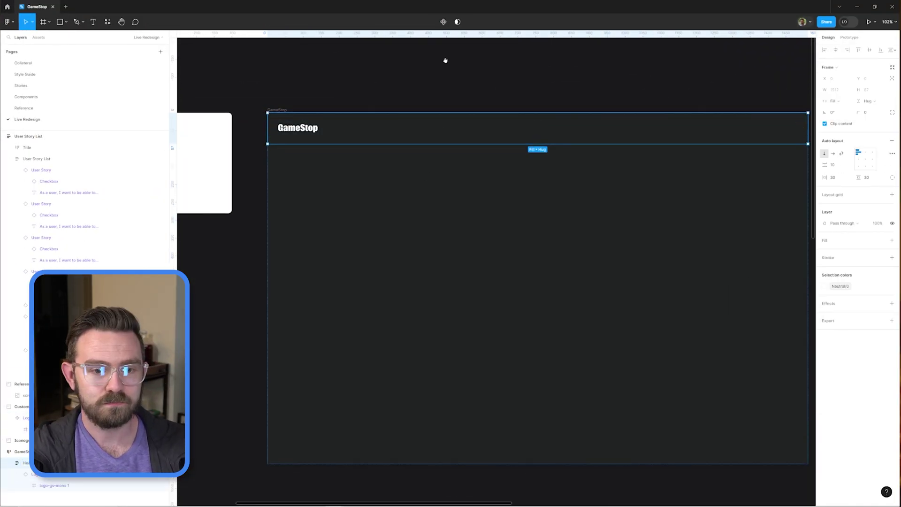
{"action": "scroll", "coordinate": [446, 60], "scroll_direction": "up", "scroll_amount": 3}
- Wrap the logo in auto layout and add a horizontal 'Nav Items' frame beside it
{"action": "left_click", "coordinate": [38, 475]}
{"action": "key", "text": "shift+a"}
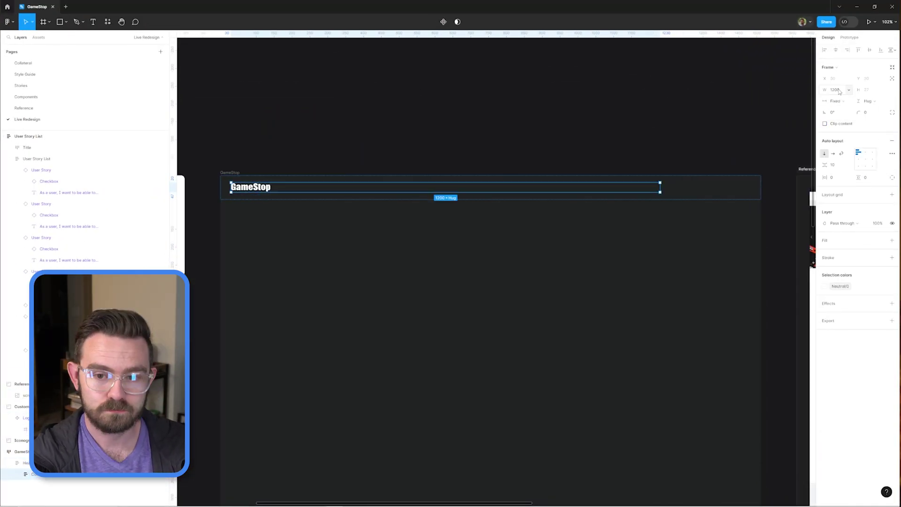
{"action": "left_click_drag", "start_coordinate": [336, 184], "coordinate": [366, 192]}
{"action": "left_click", "coordinate": [639, 212]}
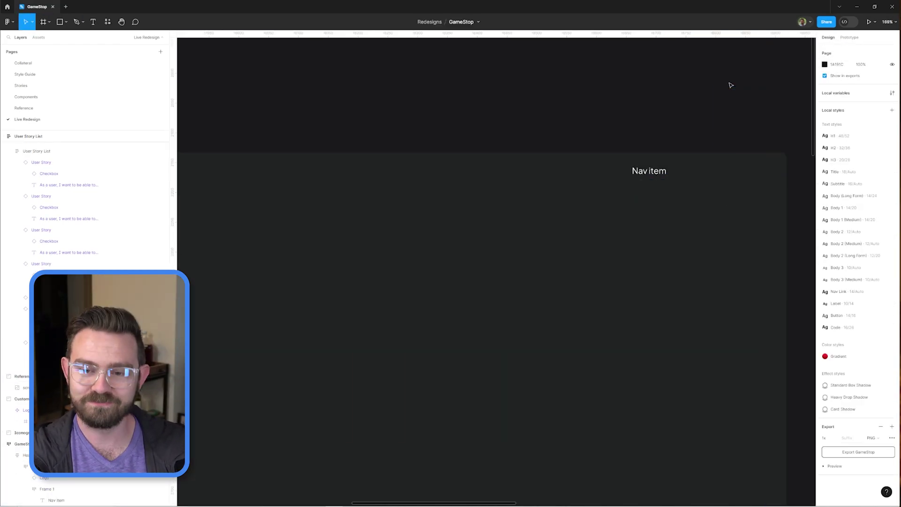
{"action": "key", "text": "ctrl+r"}
{"action": "type", "text": "Nav Items"}
- Turn the Nav item text into a component and return to the Search component
{"action": "left_click", "coordinate": [56, 499]}
{"action": "key", "text": "ctrl+alt+k"}
{"action": "key", "text": "shift+2"}
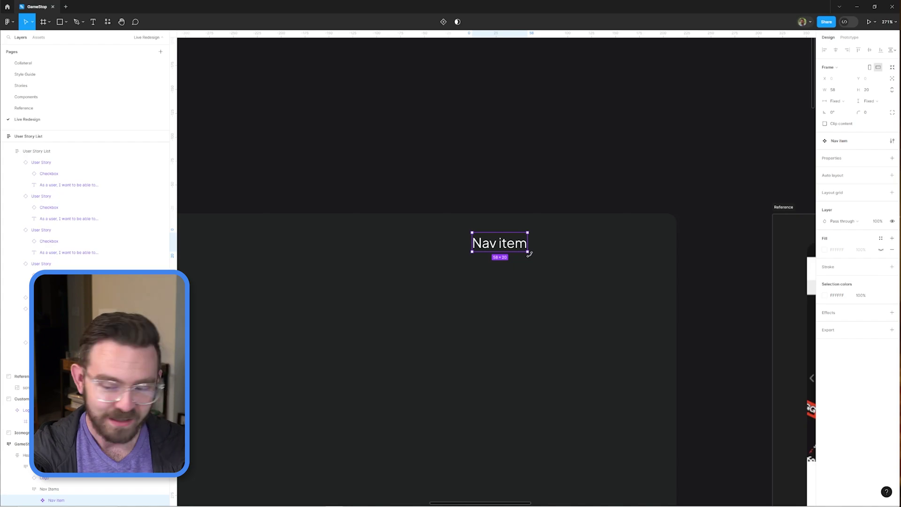
{"action": "key", "text": "shift+Return"}
{"action": "key", "text": "shift+Return"}
{"action": "key", "text": "shift+2"}
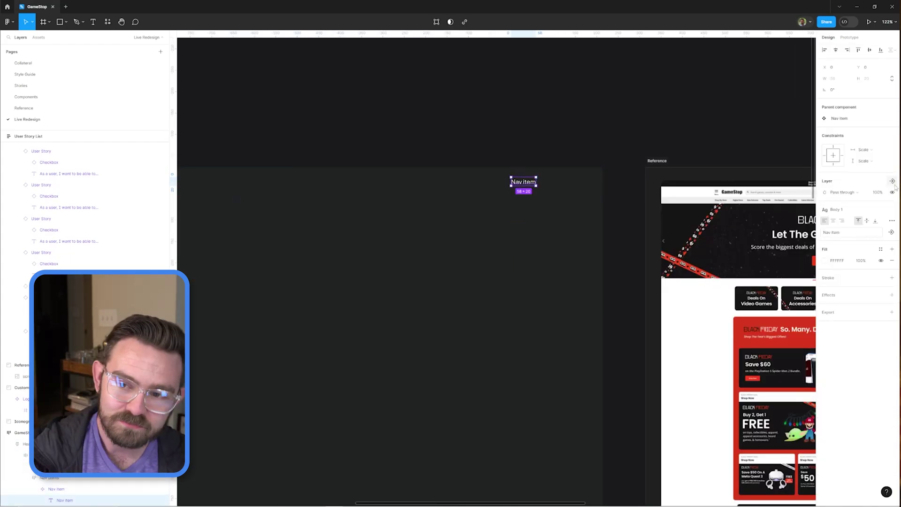
{"action": "left_click", "coordinate": [839, 118]}
{"action": "key", "text": "ctrl+z"}
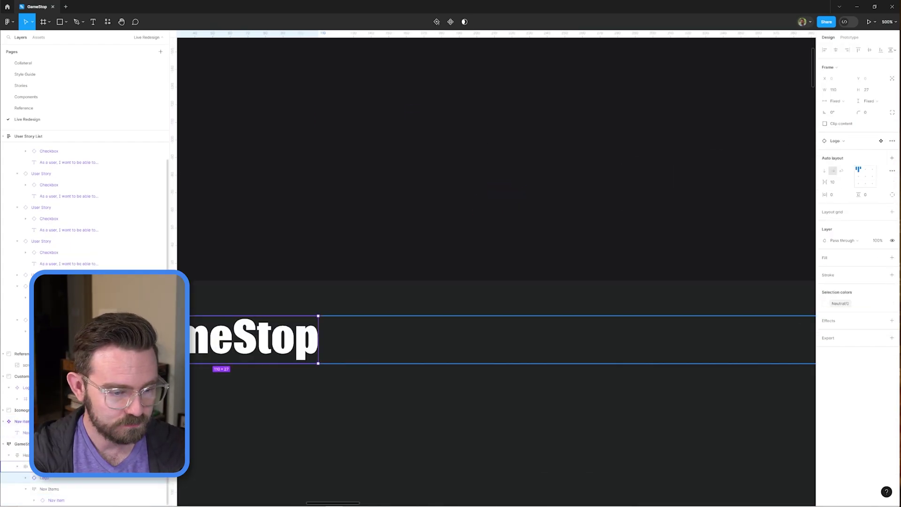
{"action": "key", "text": "ctrl+z"}
{"action": "key", "text": "ctrl+z"}
{"action": "key", "text": "ctrl+z"}
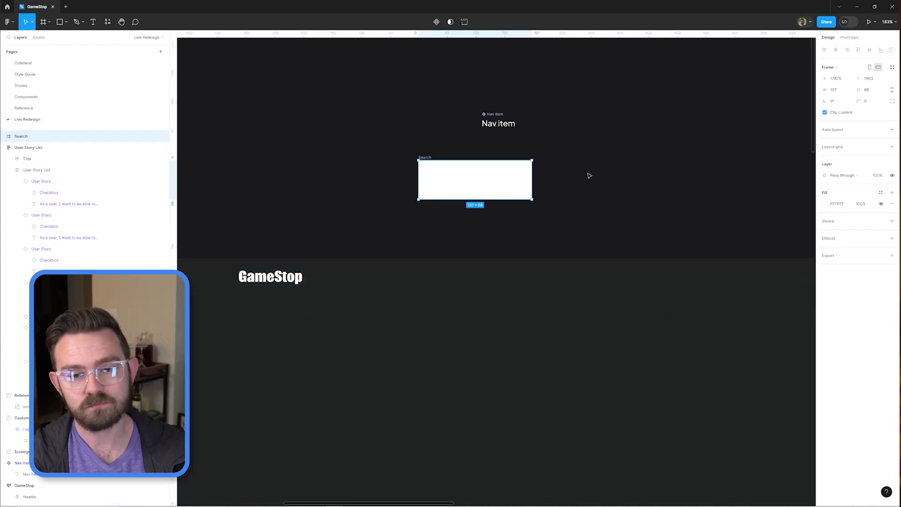
- Give the search field auto layout and Neutral/600 grey text, then paste a Search instance into the header
{"action": "key", "text": "shift+a"}
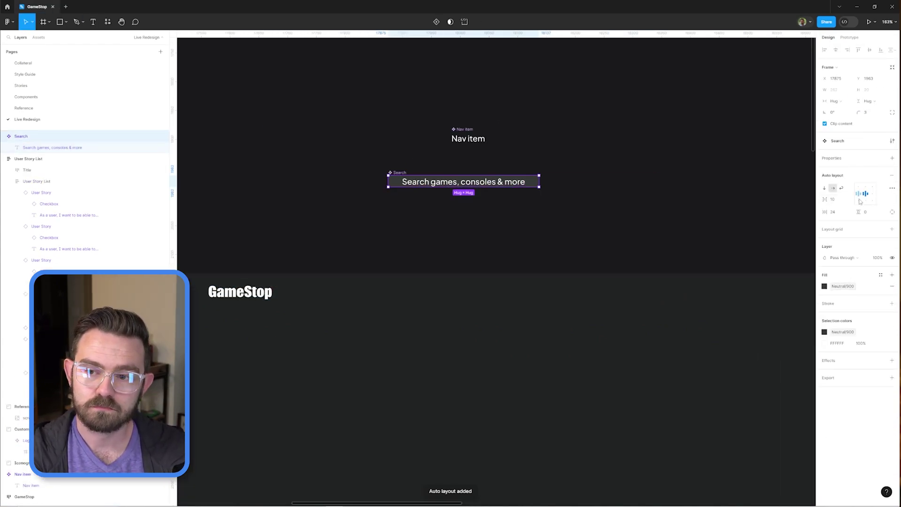
{"action": "left_click", "coordinate": [824, 343]}
{"action": "left_click", "coordinate": [751, 315]}
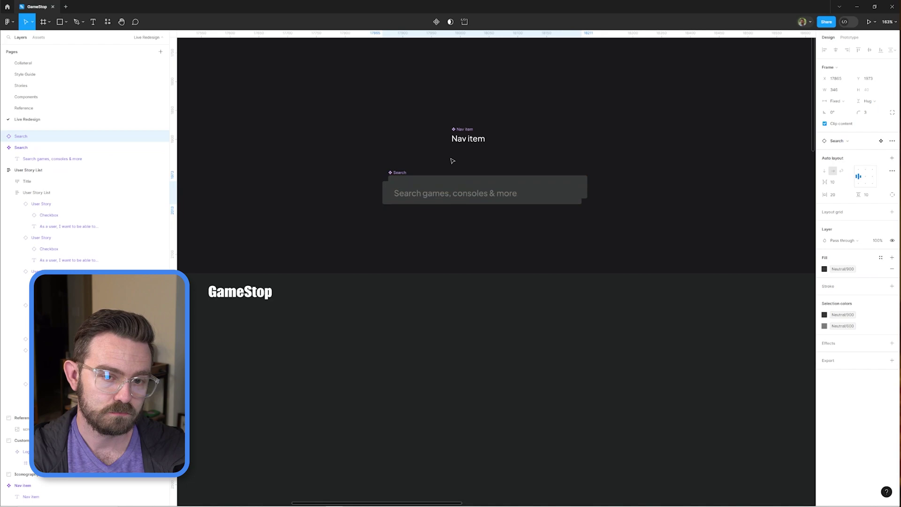
{"action": "key", "text": "ctrl+v"}
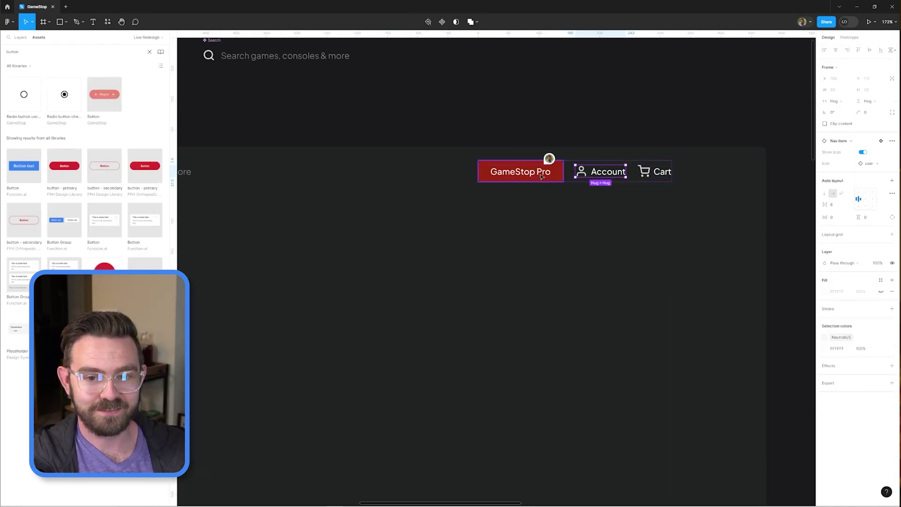
- Fade the Nav item icon to 40% opacity and edit the nav item's label
{"action": "scroll", "coordinate": [542, 177], "scroll_direction": "down", "scroll_amount": 5}
{"action": "left_click", "coordinate": [584, 218]}
{"action": "scroll", "coordinate": [583, 218], "scroll_direction": "up", "scroll_amount": 3}
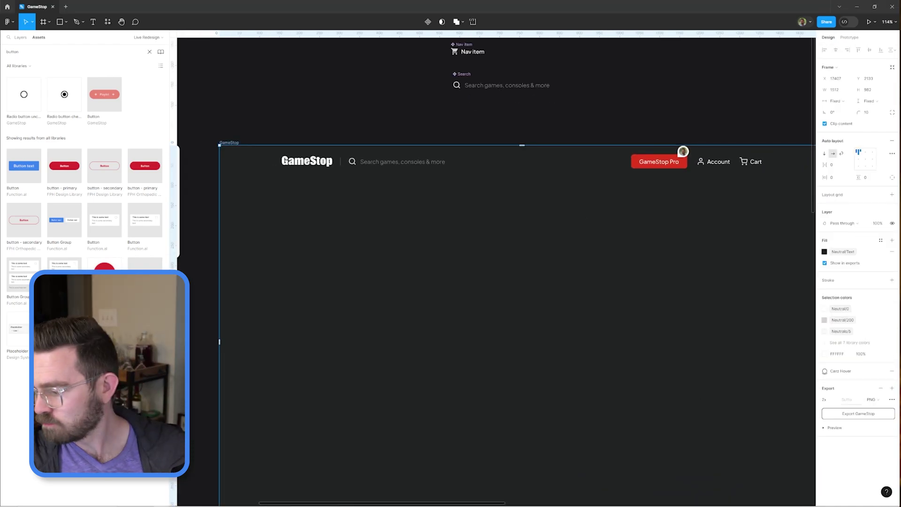
{"action": "key", "text": "4"}
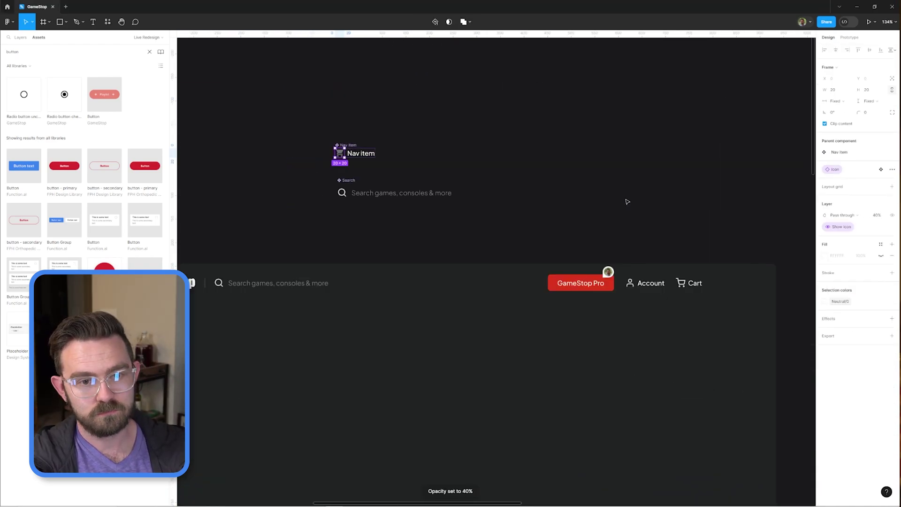
{"action": "double_click", "coordinate": [672, 304]}
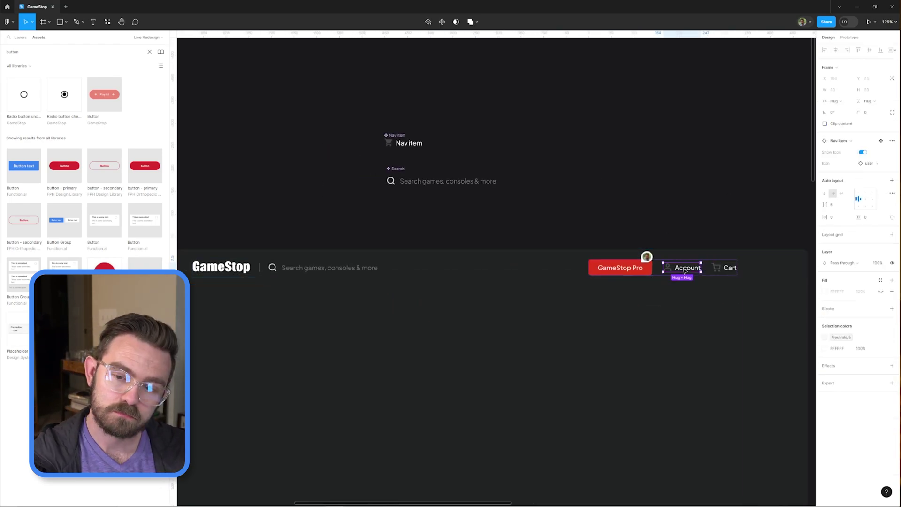
- Style the divider beside the logo and set the page background to 222024
{"action": "left_click", "coordinate": [468, 209]}
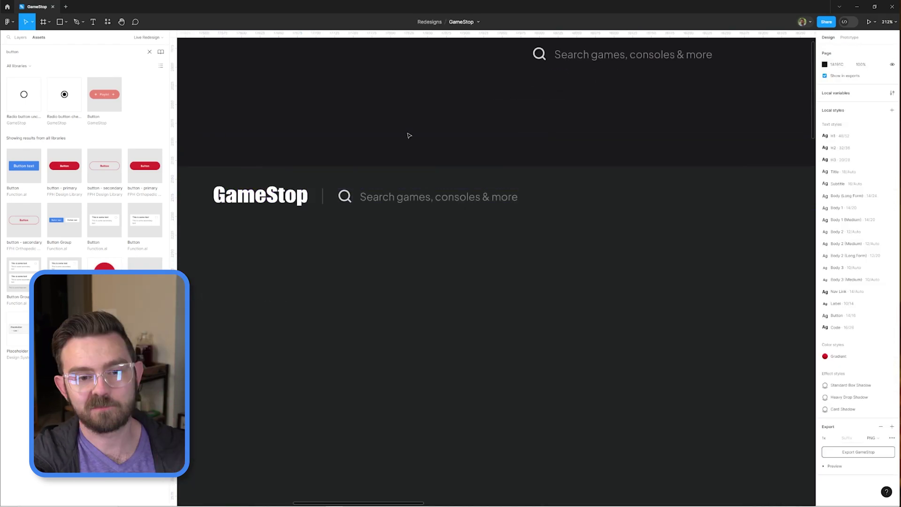
{"action": "scroll", "coordinate": [408, 135], "scroll_direction": "down", "scroll_amount": 5}
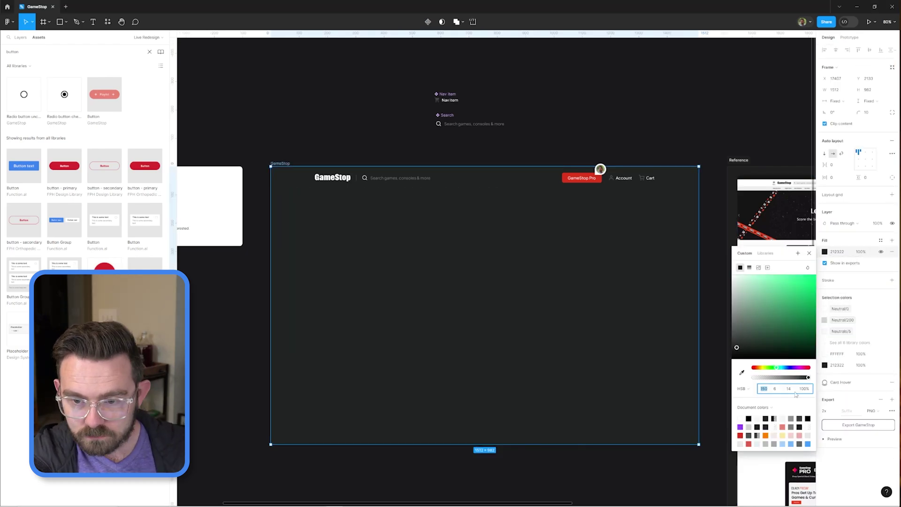
{"action": "left_click", "coordinate": [824, 64]}
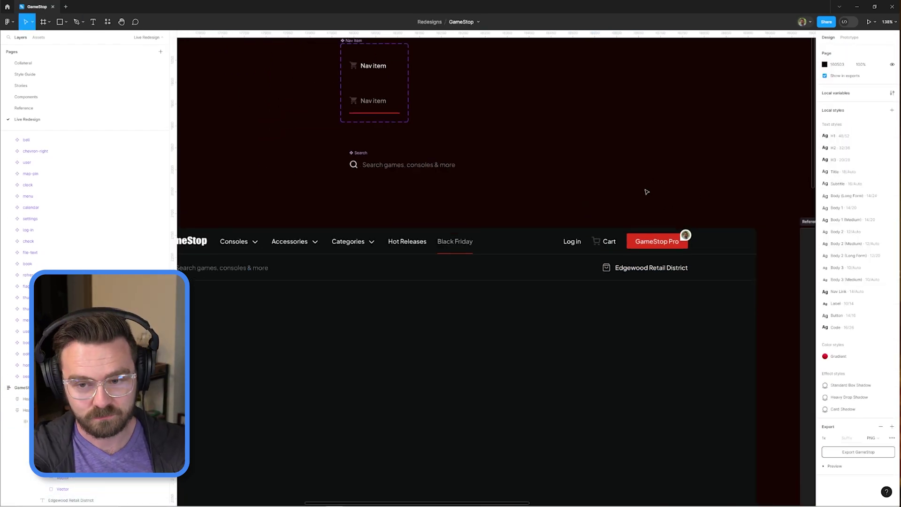
- Move the navigation links into a second header row below the logo and search
{"action": "scroll", "coordinate": [647, 191], "scroll_direction": "down", "scroll_amount": 3}
{"action": "scroll", "coordinate": [610, 140], "scroll_direction": "left", "scroll_amount": 3}
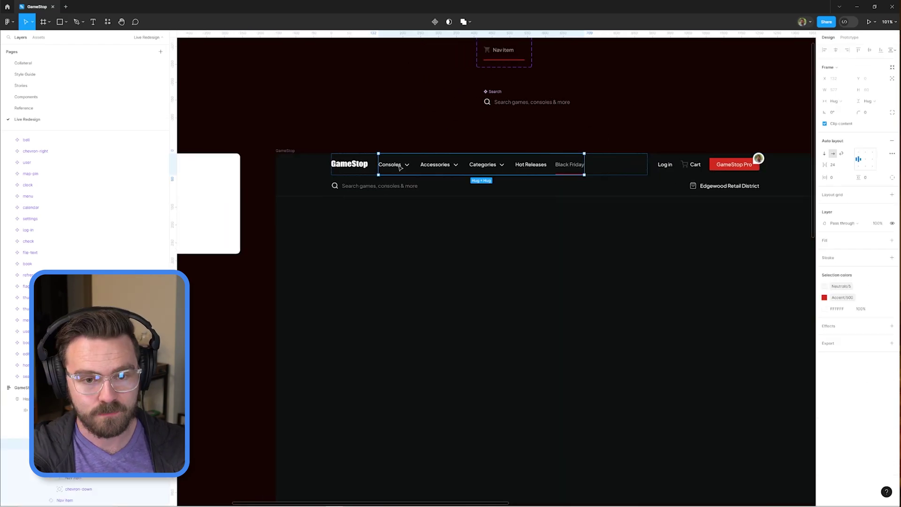
{"action": "left_click_drag", "start_coordinate": [399, 167], "coordinate": [483, 187], "text": "alt"}
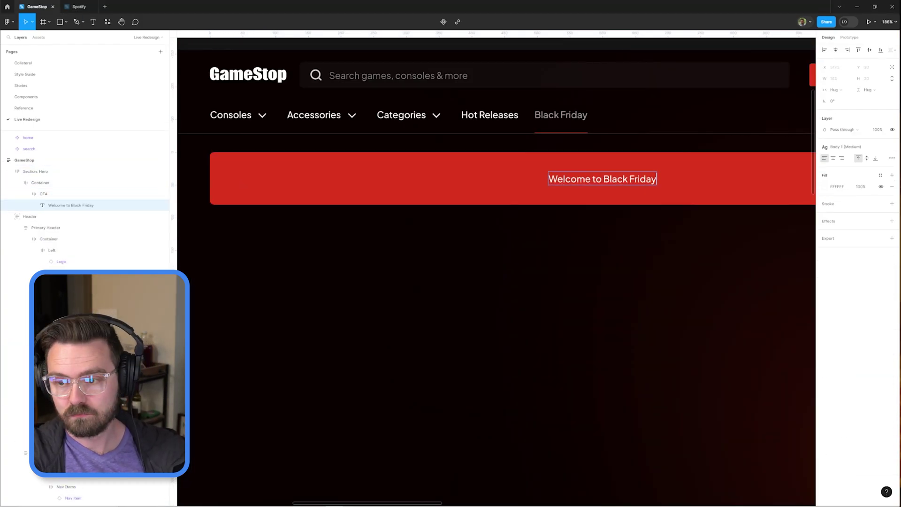
- Colour the word 'Black' dark in the headline and wrap the red banner in a renamed auto-layout frame
{"action": "key", "text": "Escape"}
{"action": "scroll", "coordinate": [676, 166], "scroll_direction": "down", "scroll_amount": 3}
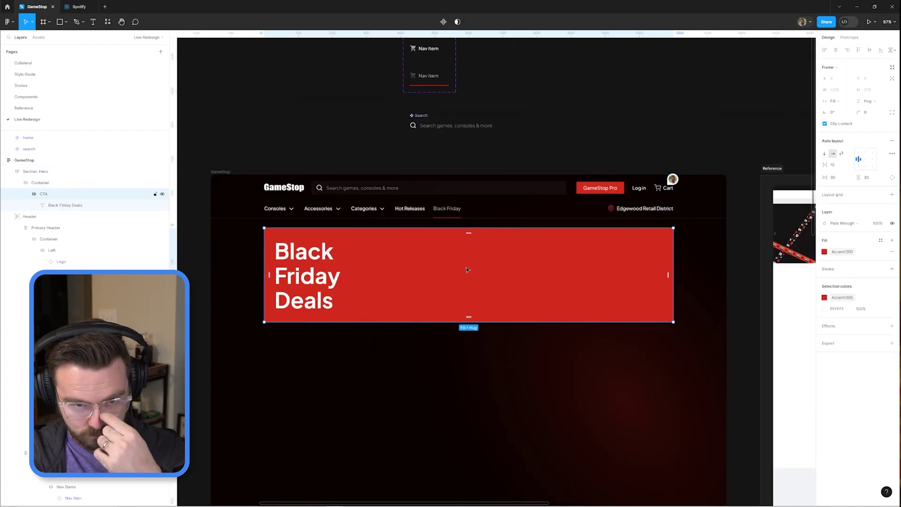
{"action": "left_click", "coordinate": [880, 220]}
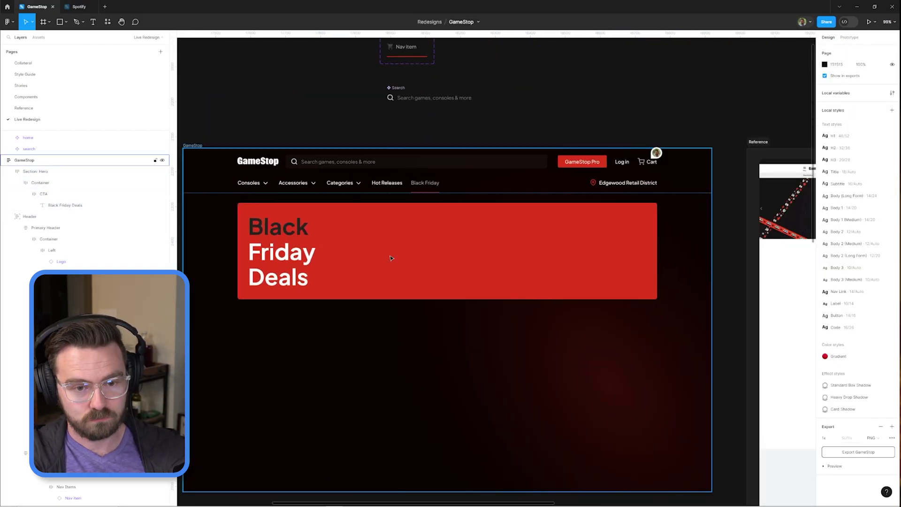
{"action": "left_click", "coordinate": [432, 237]}
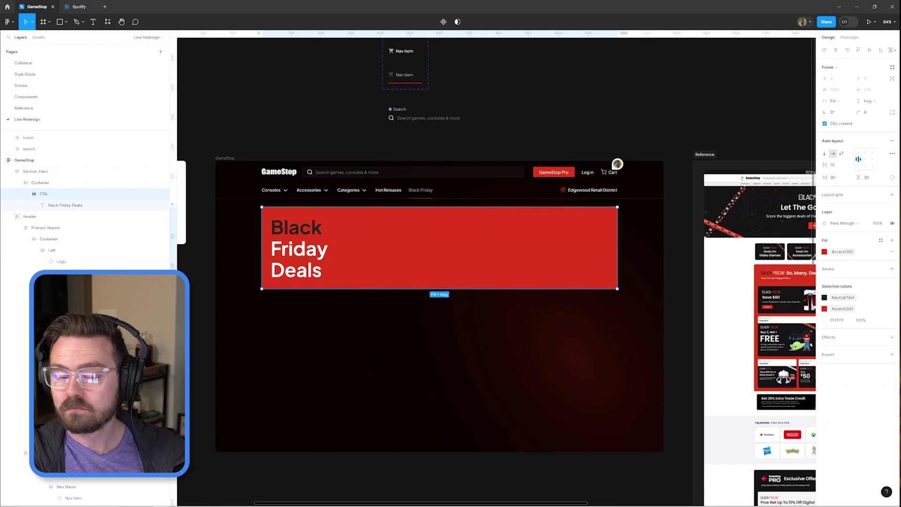
{"action": "key", "text": "shift+a"}
{"action": "double_click", "coordinate": [48, 231]}
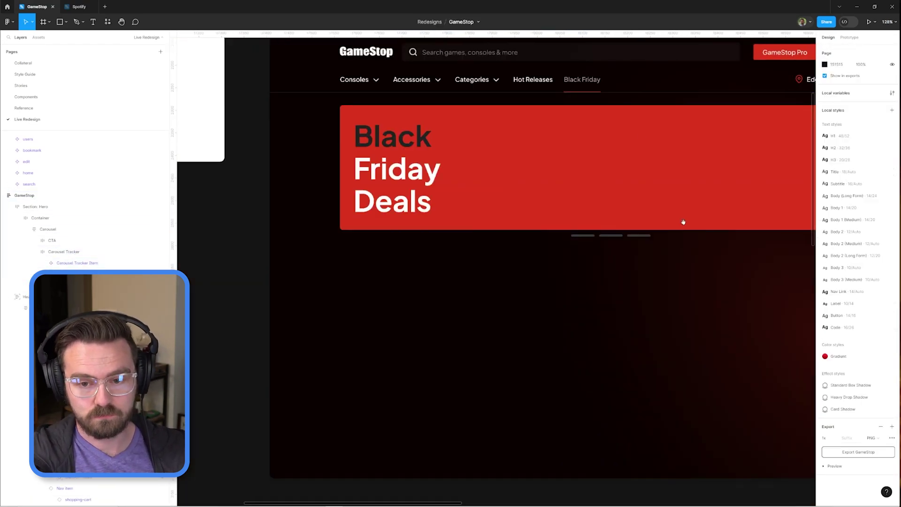
- Zoom out over the GameStop frame and select the red Black Friday carousel banner
{"action": "key", "text": "shift+0"}
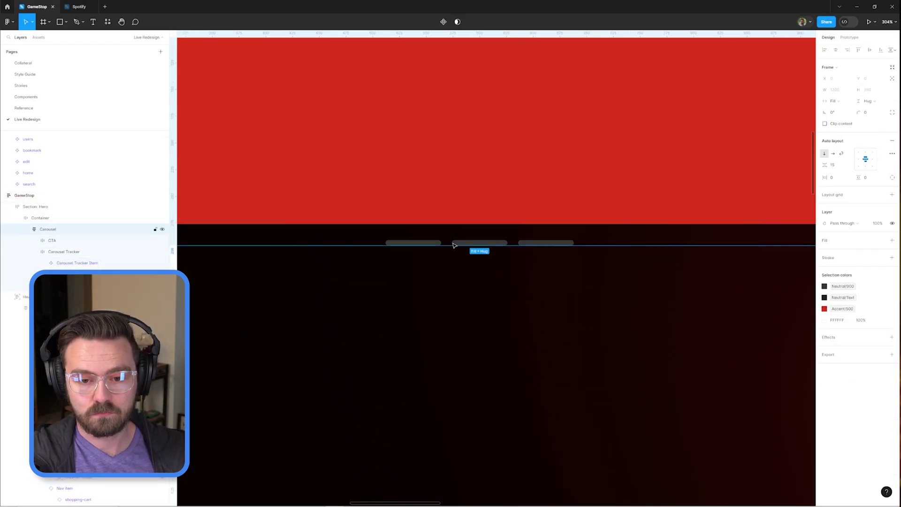
{"action": "key", "text": "Escape"}
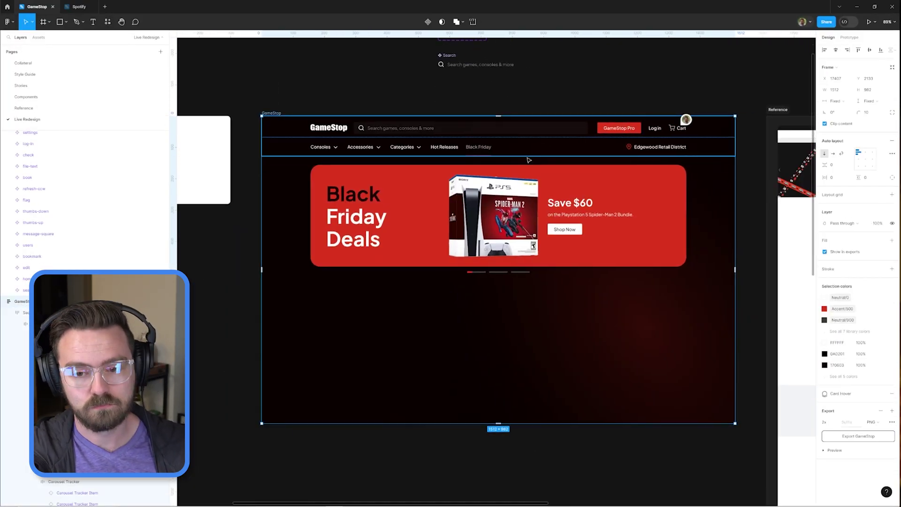
{"action": "left_click", "coordinate": [593, 77]}
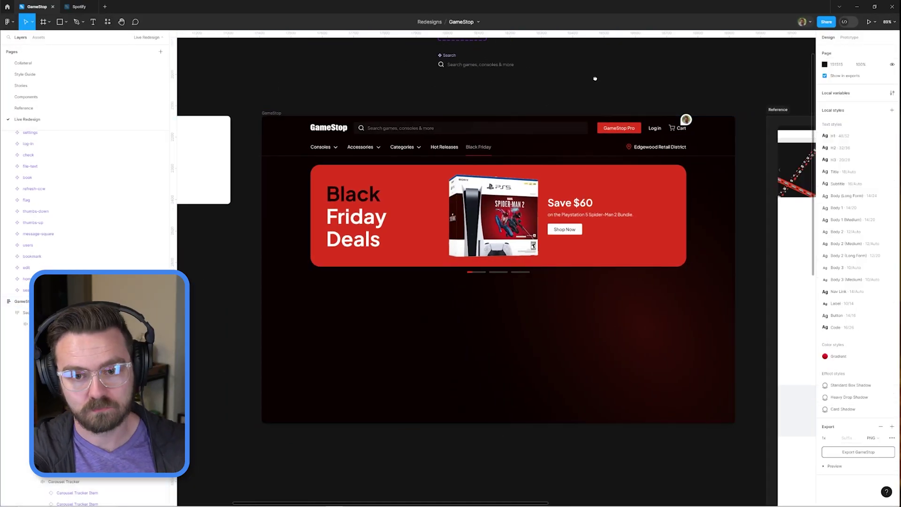
{"action": "scroll", "coordinate": [593, 77], "scroll_direction": "right", "scroll_amount": 1}
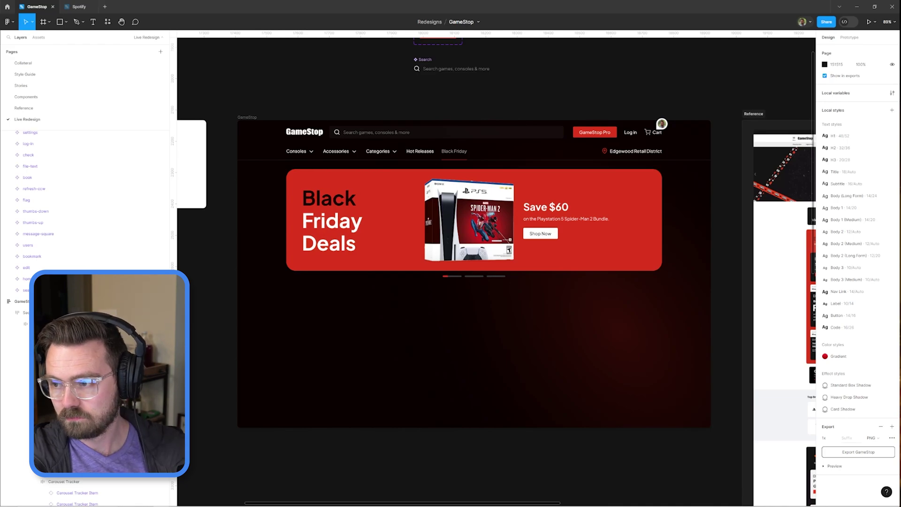
{"action": "left_click", "coordinate": [629, 235]}
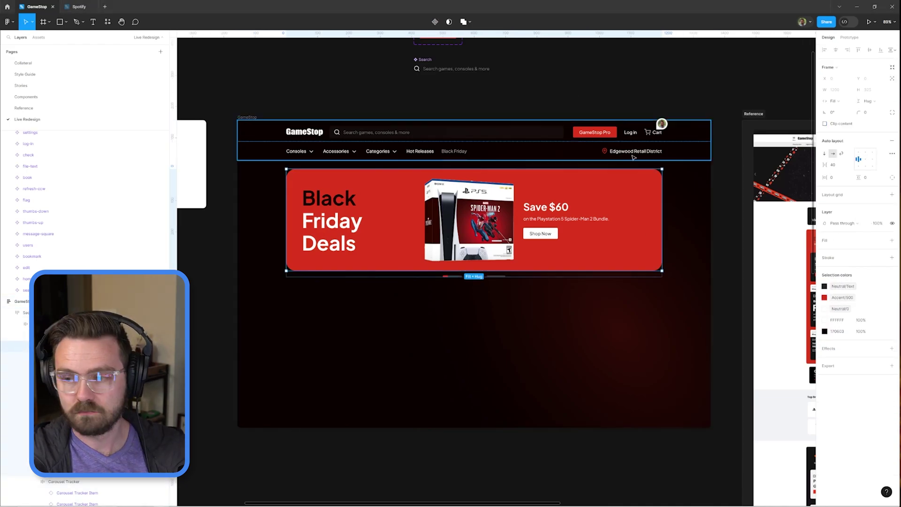
- Draw a new strip frame on the banner and give it a white colour style
{"action": "scroll", "coordinate": [628, 235], "scroll_direction": "up", "scroll_amount": 5}
{"action": "key", "text": "f"}
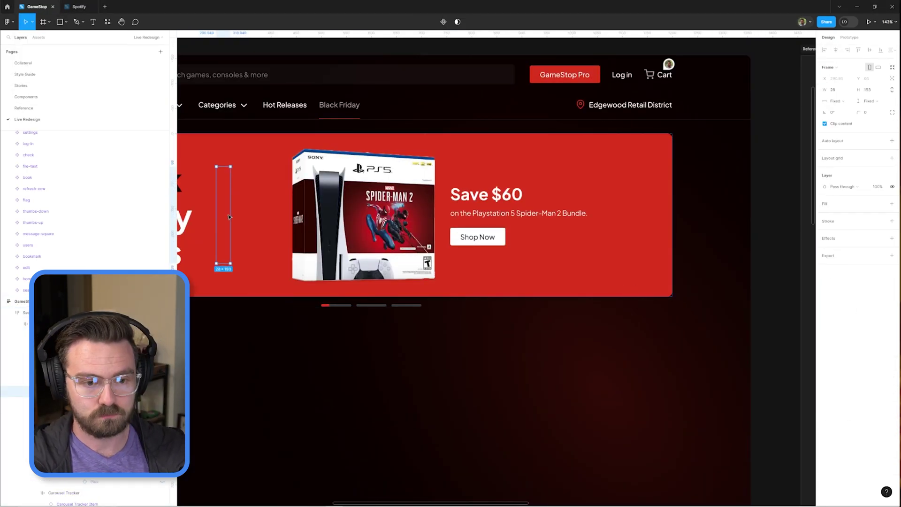
{"action": "left_click", "coordinate": [880, 249]}
{"action": "left_click", "coordinate": [750, 330]}
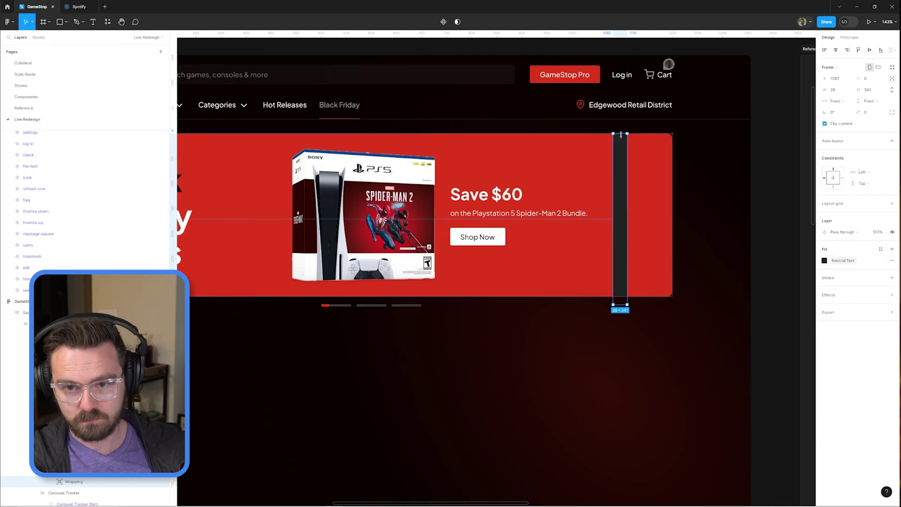
{"action": "key", "text": "Escape"}
- Rotate the white ribbon strip so it crosses the banner horizontally
{"action": "scroll", "coordinate": [839, 266], "scroll_direction": "up", "scroll_amount": 2}
{"action": "scroll", "coordinate": [626, 248], "scroll_direction": "down", "scroll_amount": 3}
{"action": "left_click", "coordinate": [626, 247]}
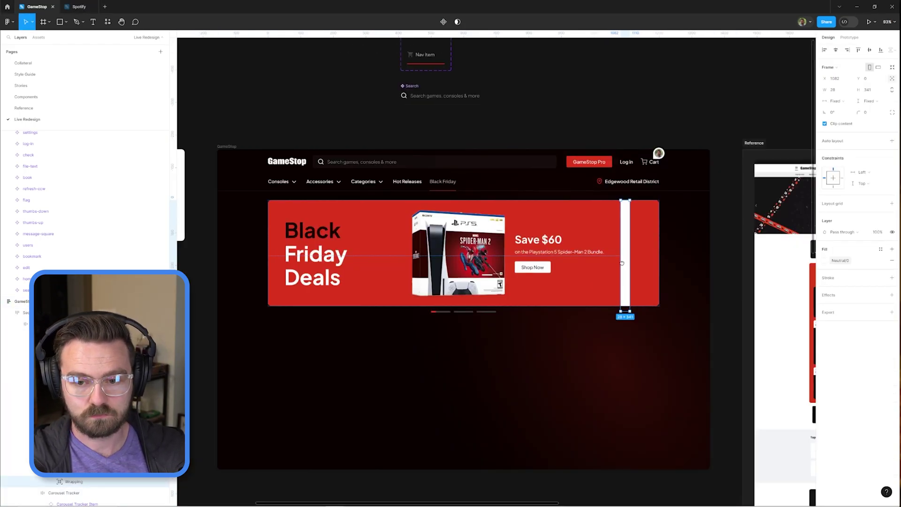
{"action": "left_click_drag", "start_coordinate": [624, 181], "coordinate": [676, 220]}
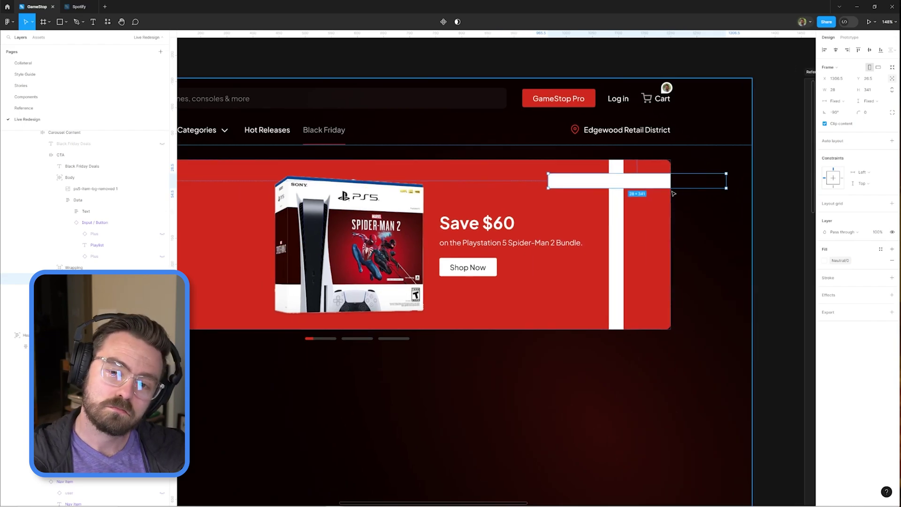
{"action": "scroll", "coordinate": [635, 214], "scroll_direction": "down", "scroll_amount": 2}
{"action": "left_click", "coordinate": [628, 218]}
{"action": "scroll", "coordinate": [565, 236], "scroll_direction": "up", "scroll_amount": 5}
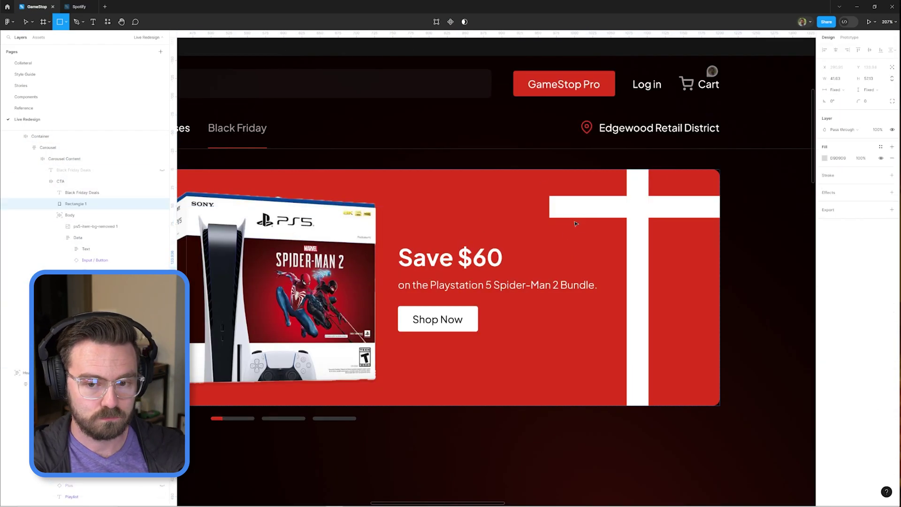
{"action": "key", "text": "ctrl+y"}
{"action": "left_click", "coordinate": [332, 271]}
{"action": "key", "text": "ctrl+y"}
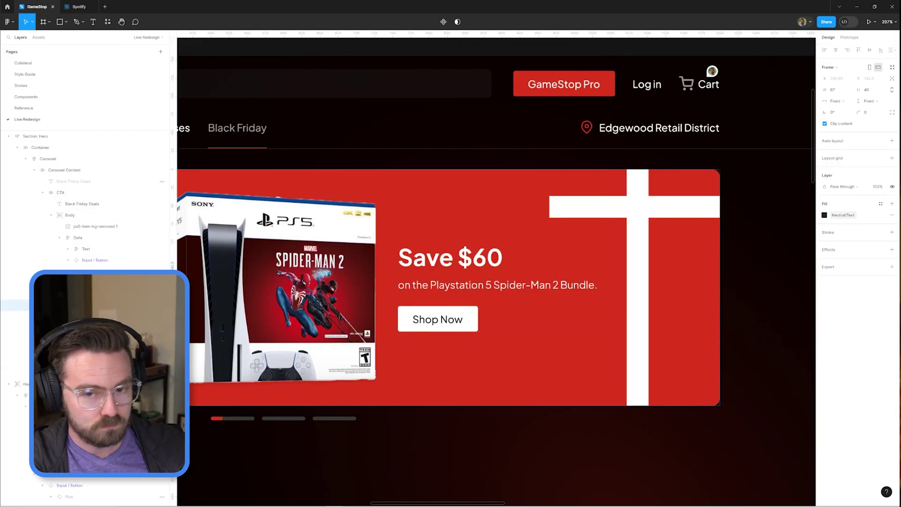
{"action": "scroll", "coordinate": [332, 271], "scroll_direction": "down", "scroll_amount": 4}
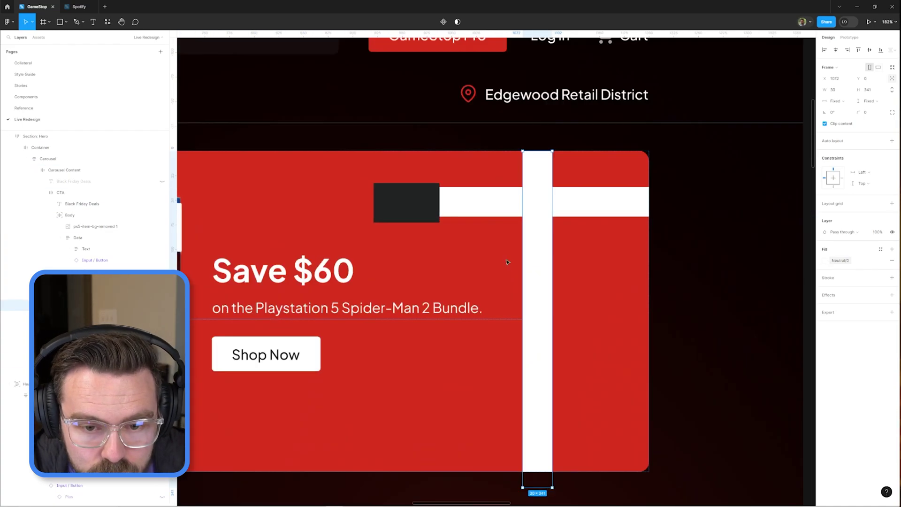
- Give the ribbon patch a red gradient fill running horizontally along the bar
{"action": "left_click", "coordinate": [824, 261]}
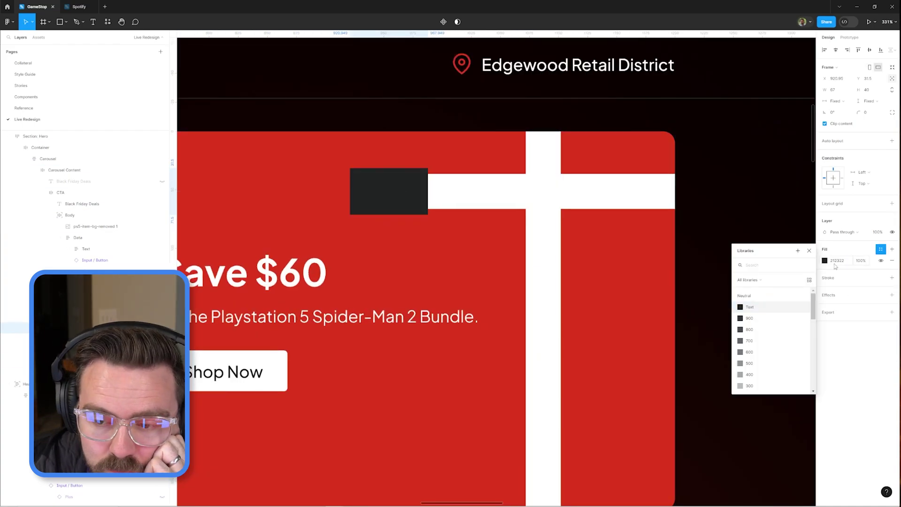
{"action": "left_click_drag", "start_coordinate": [390, 210], "coordinate": [428, 185]}
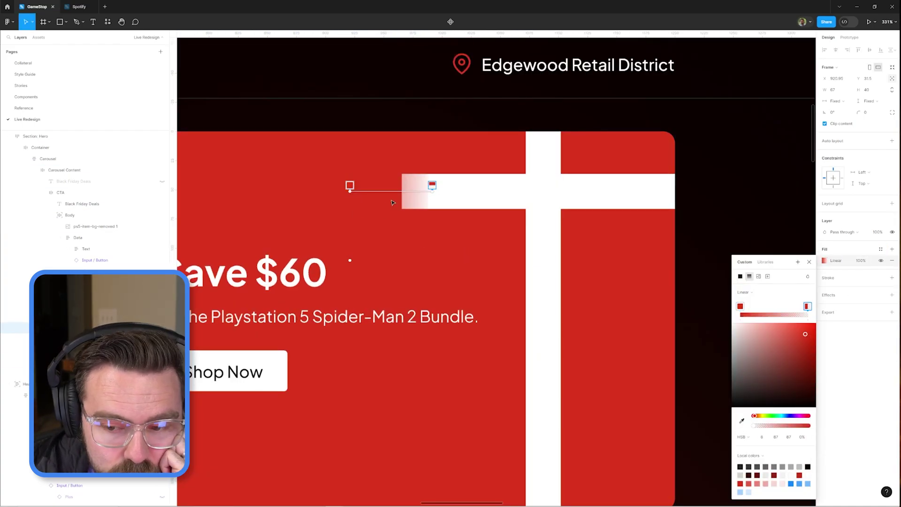
{"action": "key", "text": "Escape"}
{"action": "key", "text": "Escape"}
{"action": "scroll", "coordinate": [517, 314], "scroll_direction": "up", "scroll_amount": 2}
{"action": "scroll", "coordinate": [518, 314], "scroll_direction": "left", "scroll_amount": 2}
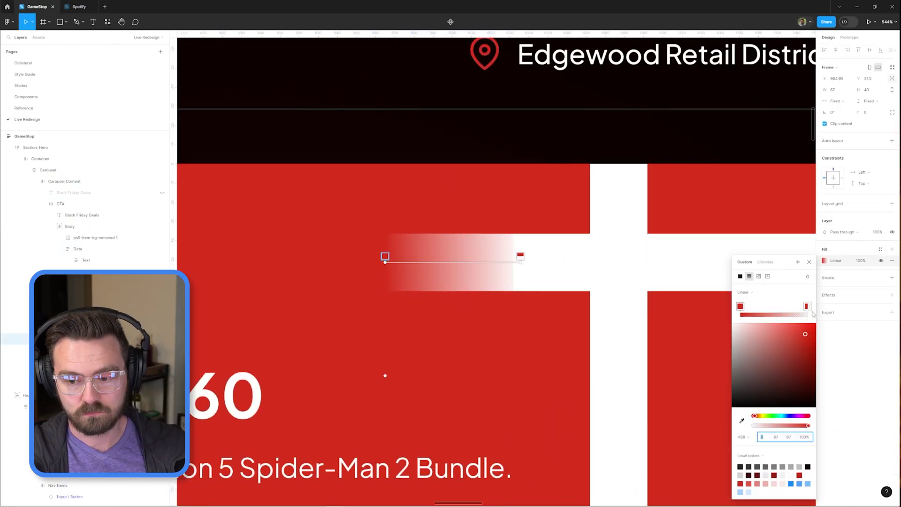
{"action": "key", "text": "Escape"}
{"action": "key", "text": "Escape"}
{"action": "key", "text": "shift+1"}
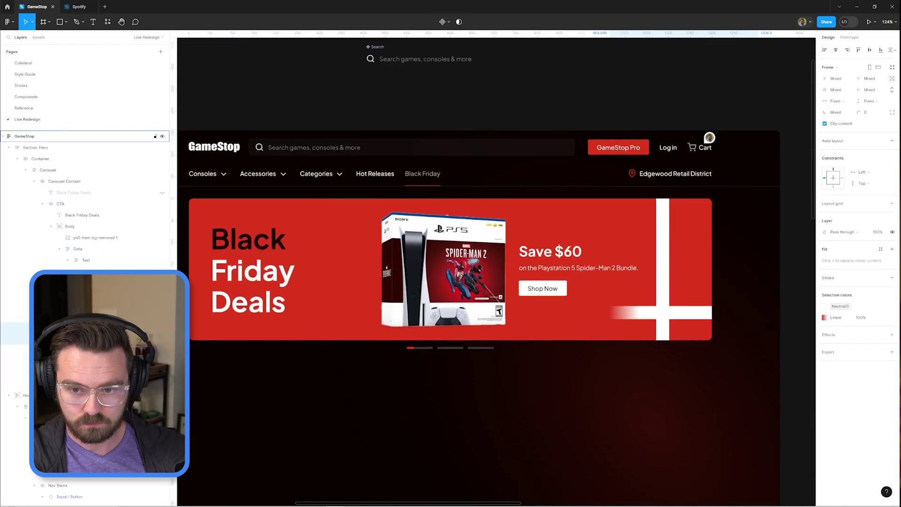
- Select the Hero section containing the white ribbon bar and zoom to fit it
{"action": "left_click", "coordinate": [723, 312]}
{"action": "scroll", "coordinate": [722, 312], "scroll_direction": "up", "scroll_amount": 5}
{"action": "key", "text": "shift+2"}
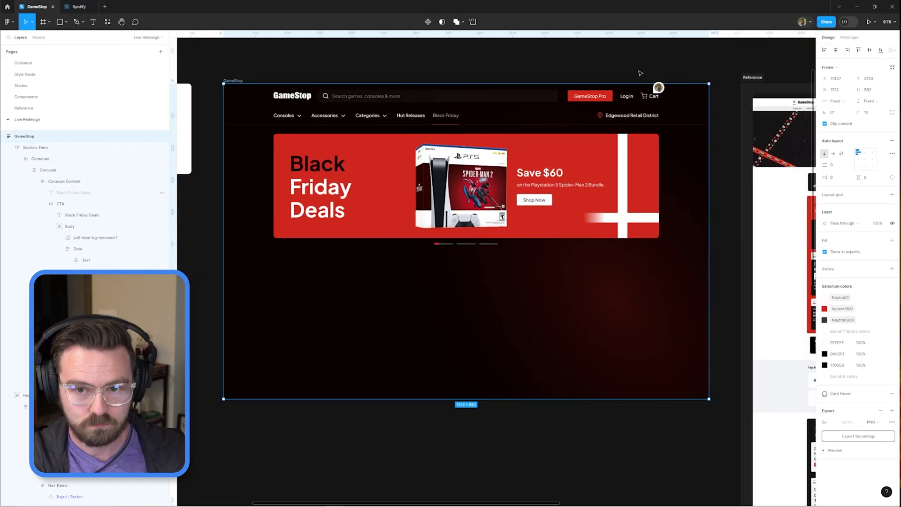
{"action": "key", "text": "shift+2"}
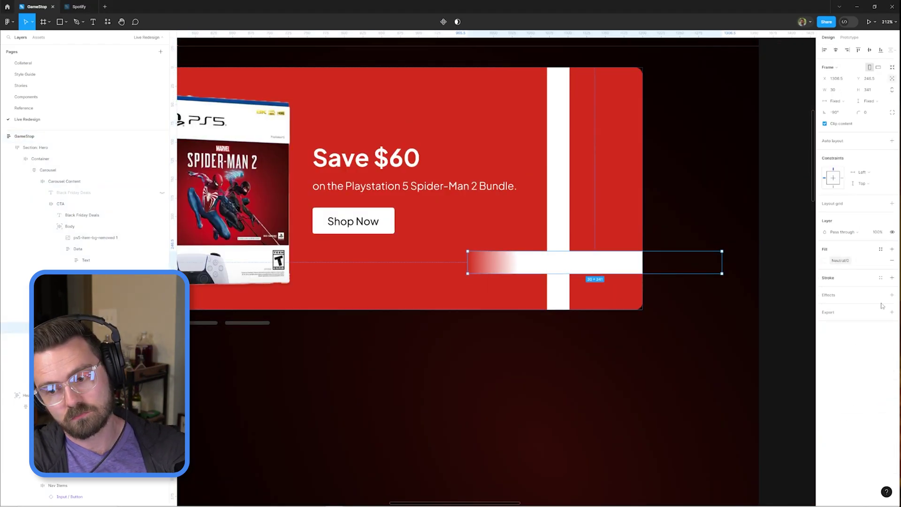
{"action": "key", "text": "shift+Return"}
{"action": "key", "text": "shift+2"}
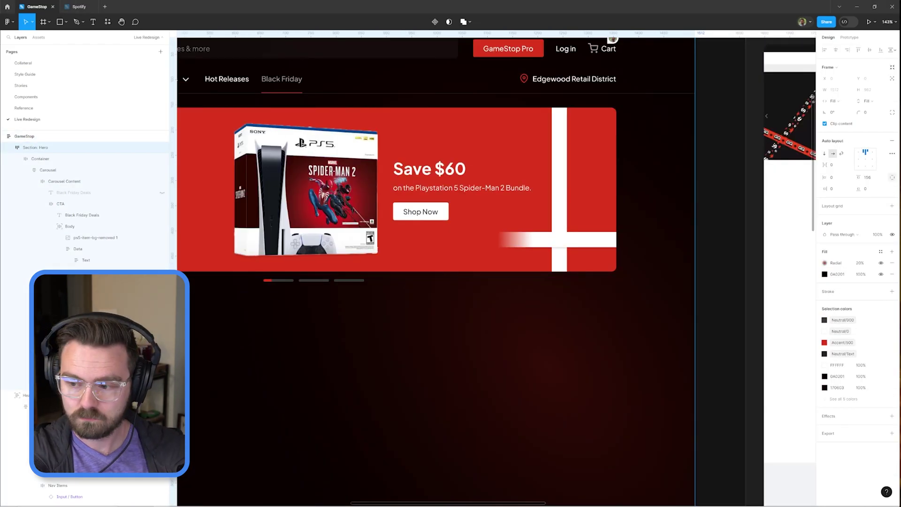
{"action": "scroll", "coordinate": [577, 241], "scroll_direction": "up", "scroll_amount": 3}
{"action": "left_click", "coordinate": [577, 241]}
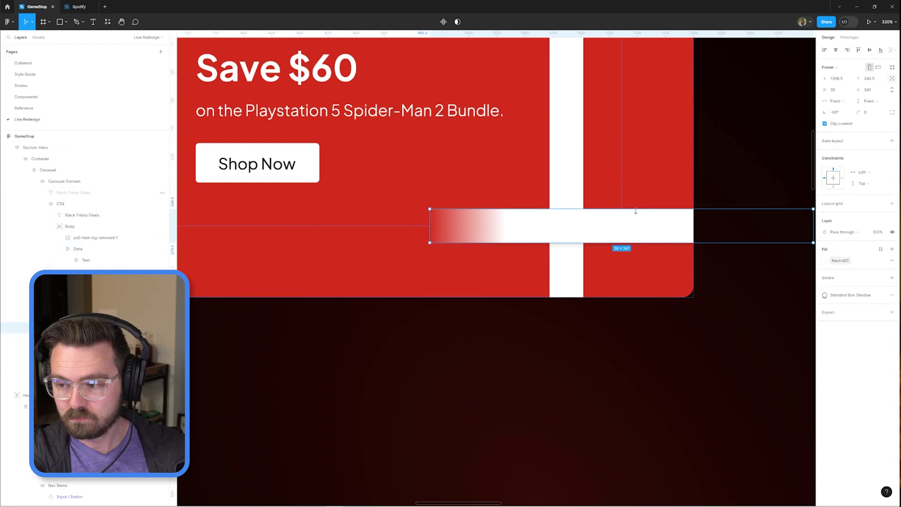
{"action": "scroll", "coordinate": [577, 241], "scroll_direction": "down", "scroll_amount": 2}
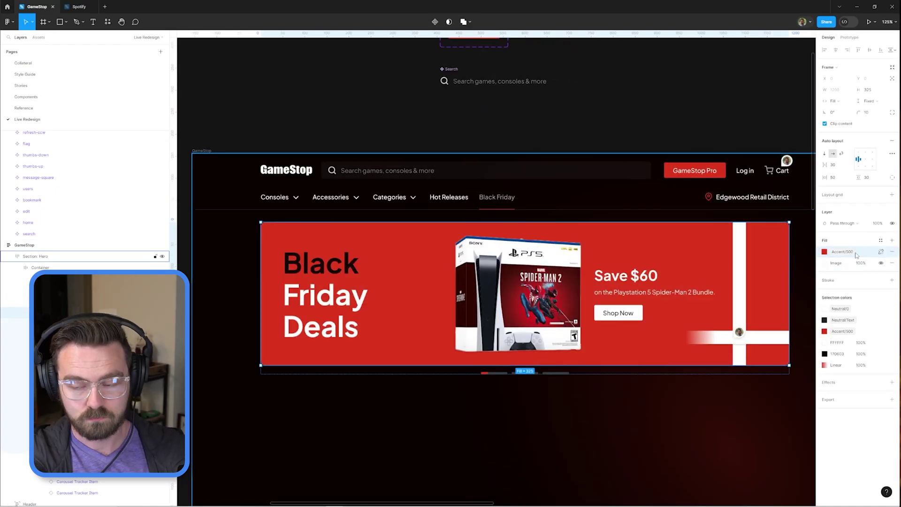
- Remove the hero banner's image fill and copy the Nintendo Switch badge for the platform row
{"action": "left_click", "coordinate": [891, 263]}
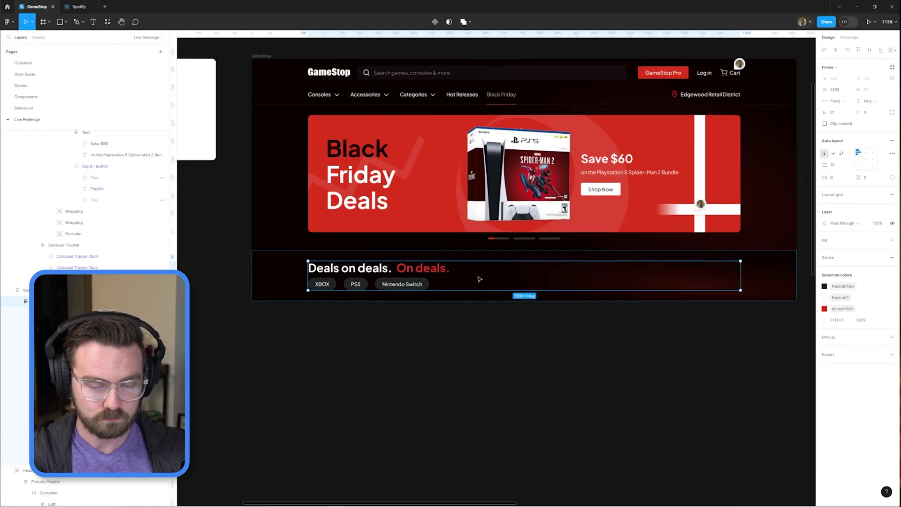
{"action": "scroll", "coordinate": [479, 279], "scroll_direction": "up", "scroll_amount": 5}
{"action": "scroll", "coordinate": [479, 279], "scroll_direction": "down", "scroll_amount": 3}
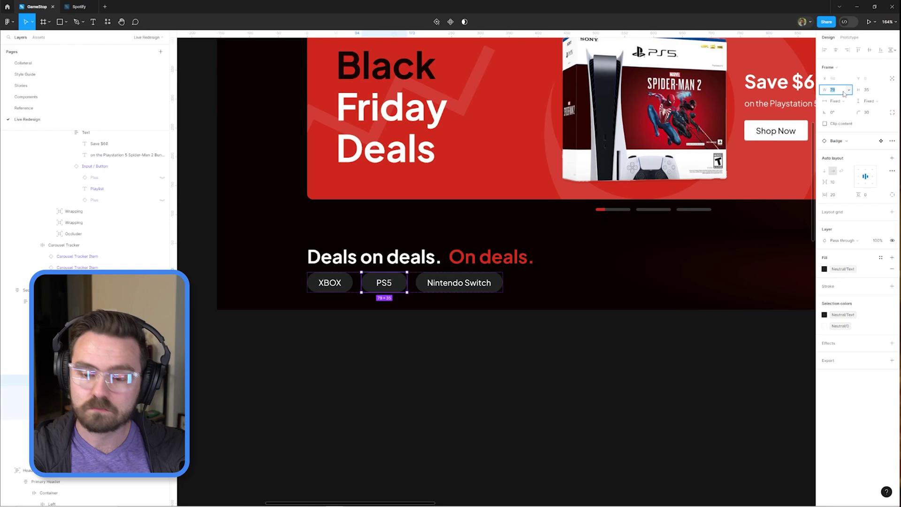
{"action": "key", "text": "shift+Return"}
{"action": "scroll", "coordinate": [464, 290], "scroll_direction": "left", "scroll_amount": 2}
{"action": "left_click", "coordinate": [464, 290]}
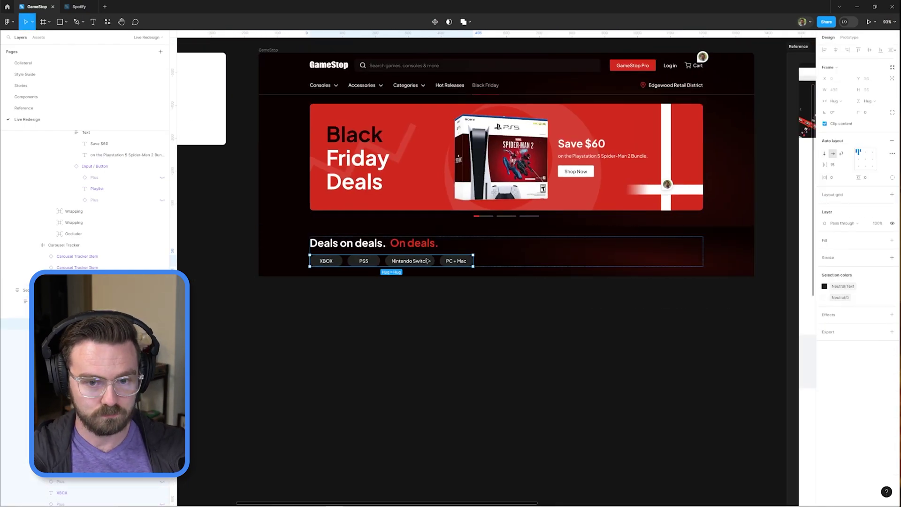
- Add an empty auto-layout deals container below the badges and set its fill colour
{"action": "key", "text": "shift+a"}
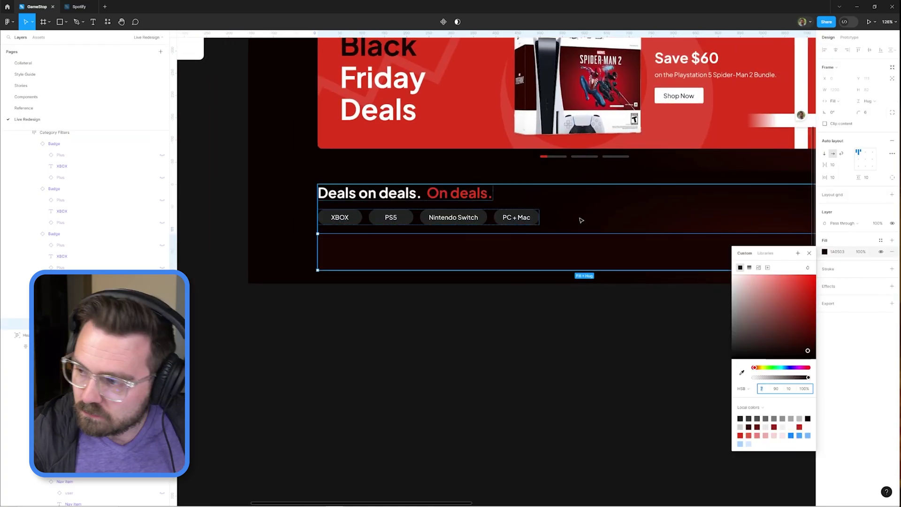
{"action": "key", "text": "Escape"}
{"action": "key", "text": "Escape"}
{"action": "key", "text": "Escape"}
{"action": "scroll", "coordinate": [582, 234], "scroll_direction": "down", "scroll_amount": 5}
{"action": "scroll", "coordinate": [485, 267], "scroll_direction": "up", "scroll_amount": 5}
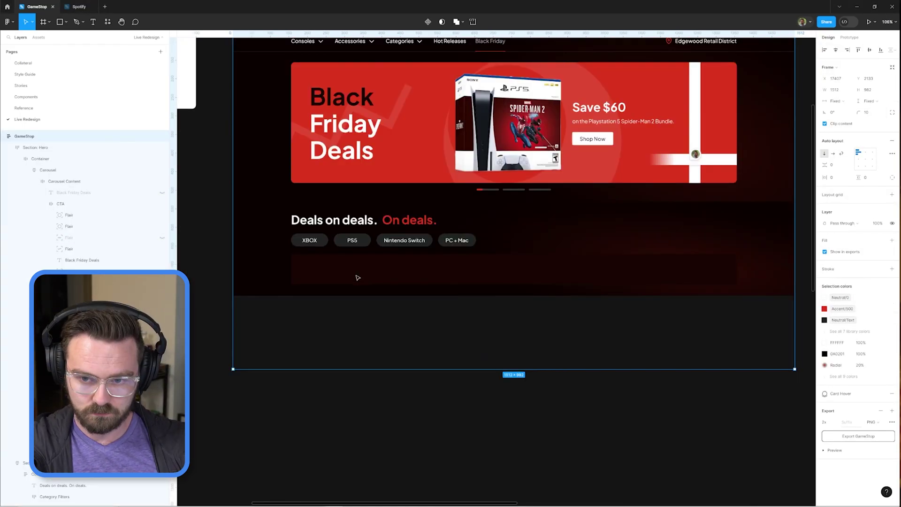
{"action": "left_click", "coordinate": [358, 278]}
{"action": "left_click", "coordinate": [824, 252]}
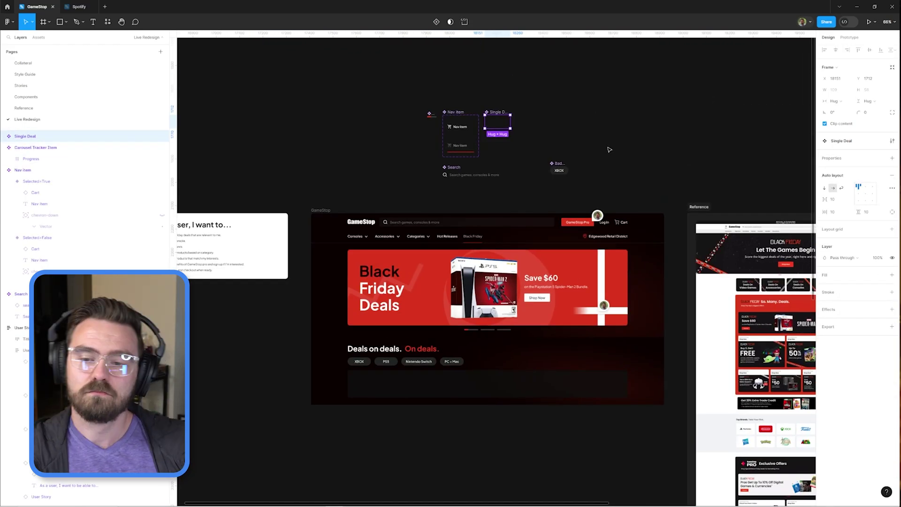
- Add a 'Save' text layer inside the Single Deal frame
{"action": "left_click", "coordinate": [609, 150]}
{"action": "scroll", "coordinate": [609, 149], "scroll_direction": "up", "scroll_amount": 5}
{"action": "scroll", "coordinate": [422, 141], "scroll_direction": "down", "scroll_amount": 3}
{"action": "scroll", "coordinate": [395, 131], "scroll_direction": "up", "scroll_amount": 3}
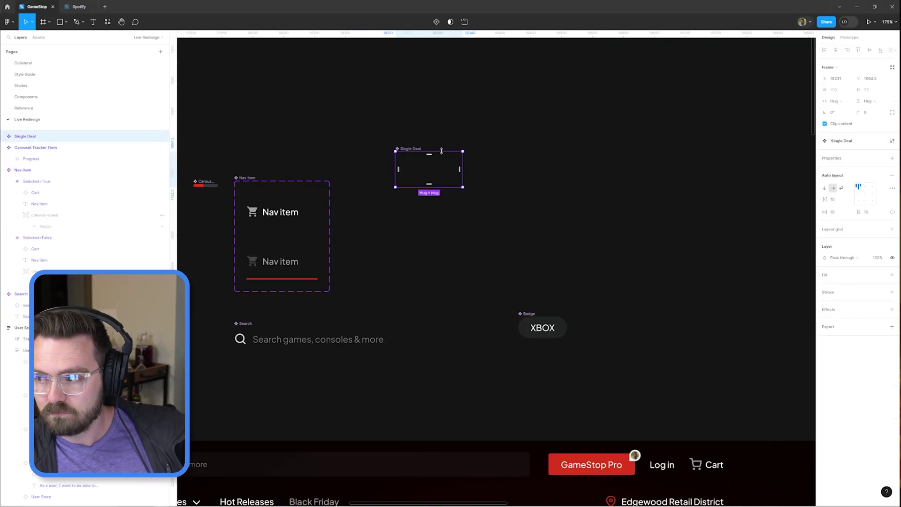
{"action": "key", "text": "t"}
{"action": "left_click", "coordinate": [422, 167]}
{"action": "type", "text": "Save"}
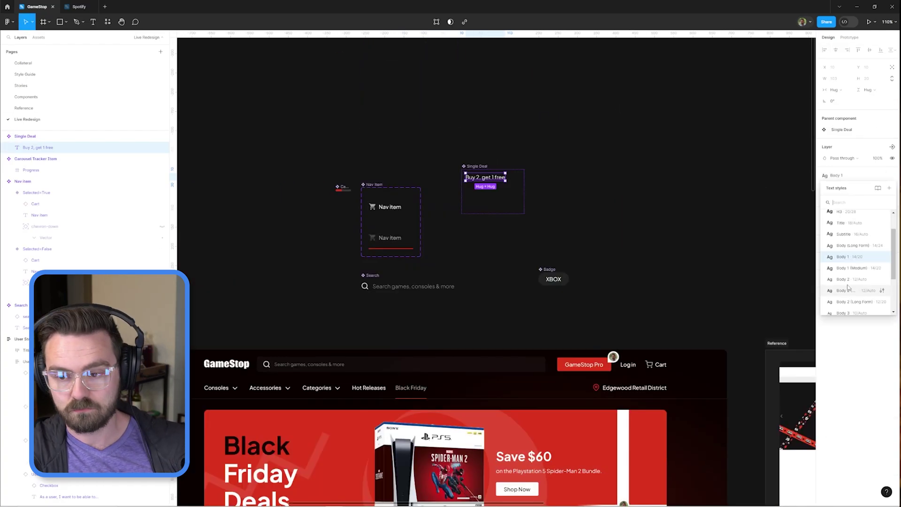
- Duplicate the 'Buy 2, get 1 free' heading as the description 'on toys, collectibles, apparel, apparel accessories, board games, & homeware.'
{"action": "left_click", "coordinate": [876, 303]}
{"action": "scroll", "coordinate": [507, 240], "scroll_direction": "up", "scroll_amount": 3}
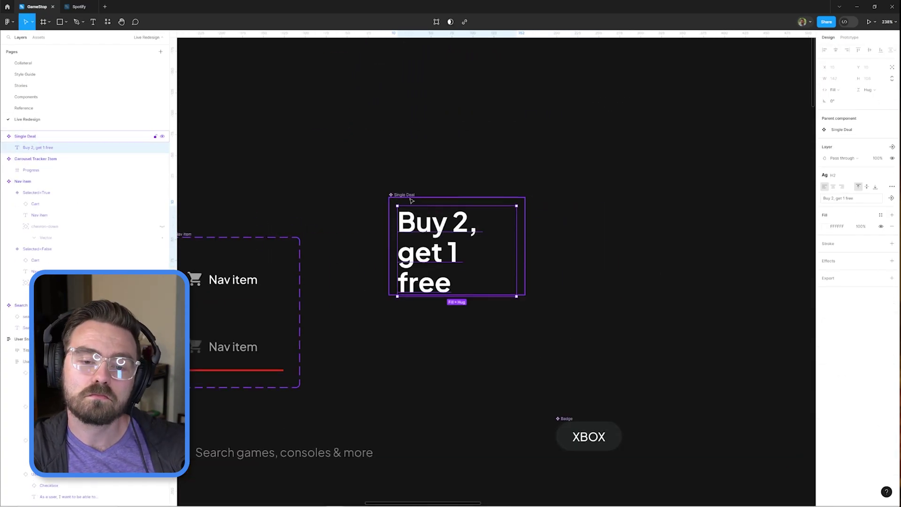
{"action": "left_click", "coordinate": [507, 241]}
{"action": "scroll", "coordinate": [507, 241], "scroll_direction": "down", "scroll_amount": 1}
{"action": "key", "text": "ctrl+d"}
{"action": "key", "text": "Return"}
{"action": "type", "text": "o"}
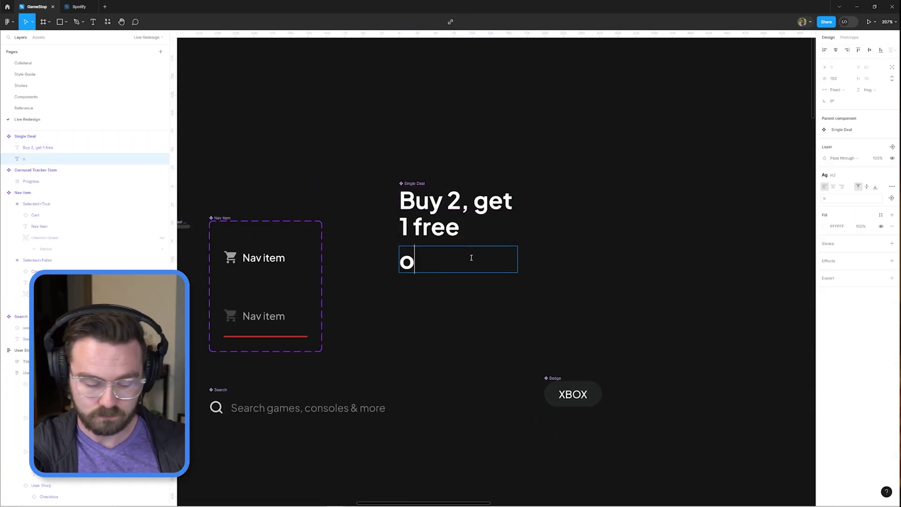
{"action": "type", "text": "n toys, collectibles, apparel, apparel accessories, board games, & homeware."}
{"action": "key", "text": "Escape"}
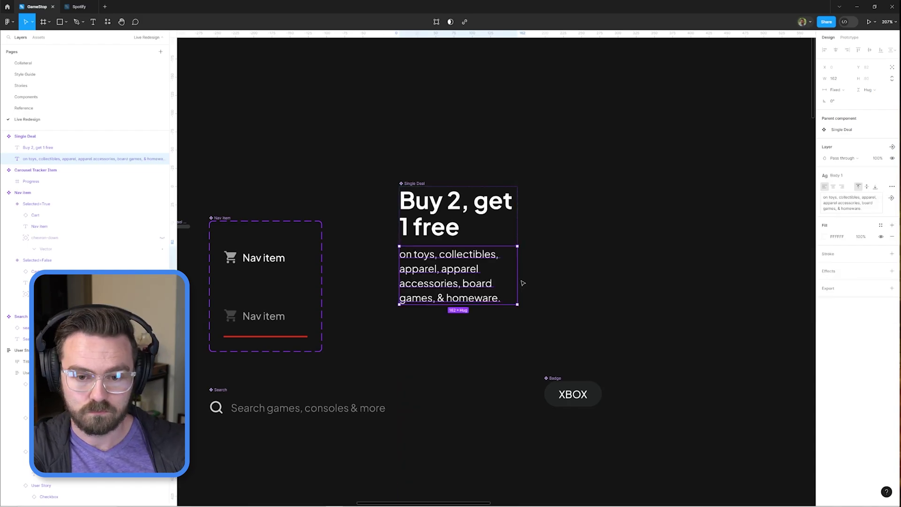
- Make the description smaller body text and widen the Single Deal card so it reflows
{"action": "key", "text": "Escape"}
{"action": "key", "text": "shift+a"}
{"action": "scroll", "coordinate": [601, 284], "scroll_direction": "down", "scroll_amount": 5}
{"action": "scroll", "coordinate": [645, 262], "scroll_direction": "up", "scroll_amount": 3}
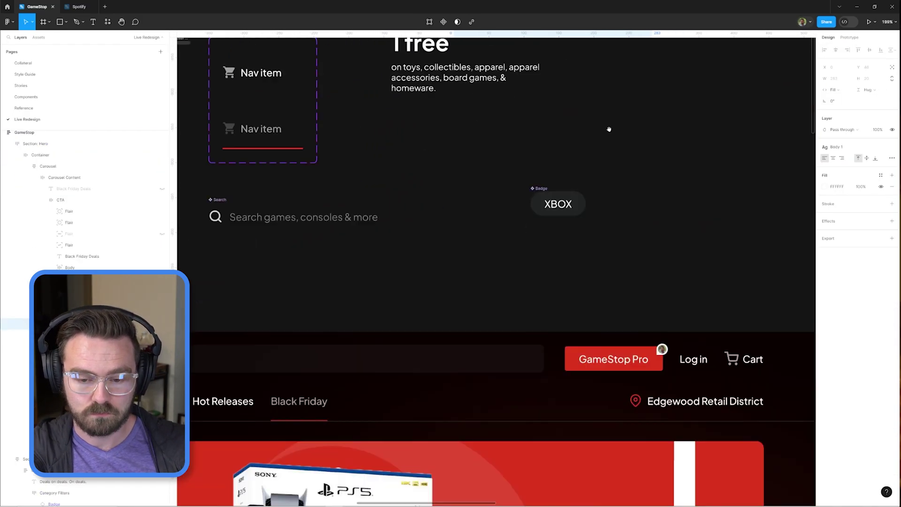
{"action": "scroll", "coordinate": [609, 129], "scroll_direction": "down", "scroll_amount": 5}
{"action": "scroll", "coordinate": [552, 244], "scroll_direction": "down", "scroll_amount": 1}
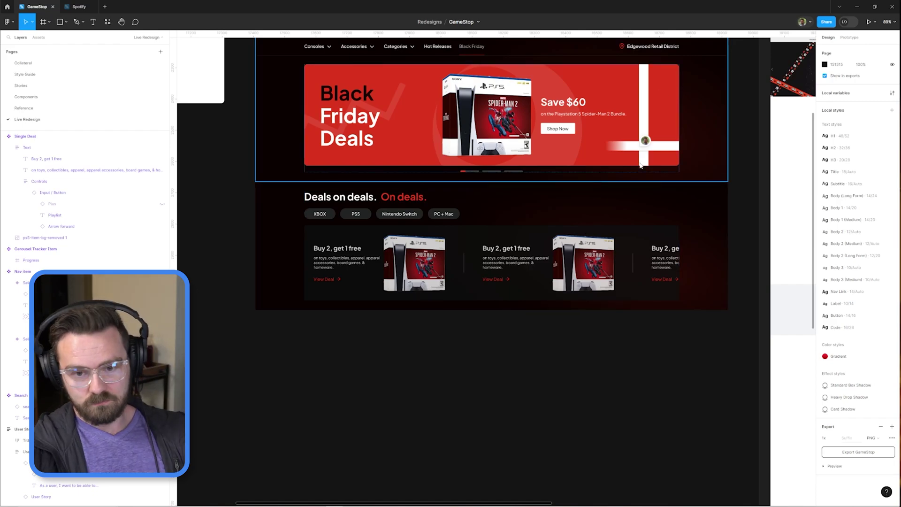
- Wrap the deals arrow in auto layout, duplicate it flipped to point left, and dim one to 20% opacity
{"action": "left_click", "coordinate": [490, 256]}
{"action": "scroll", "coordinate": [512, 210], "scroll_direction": "up", "scroll_amount": 3}
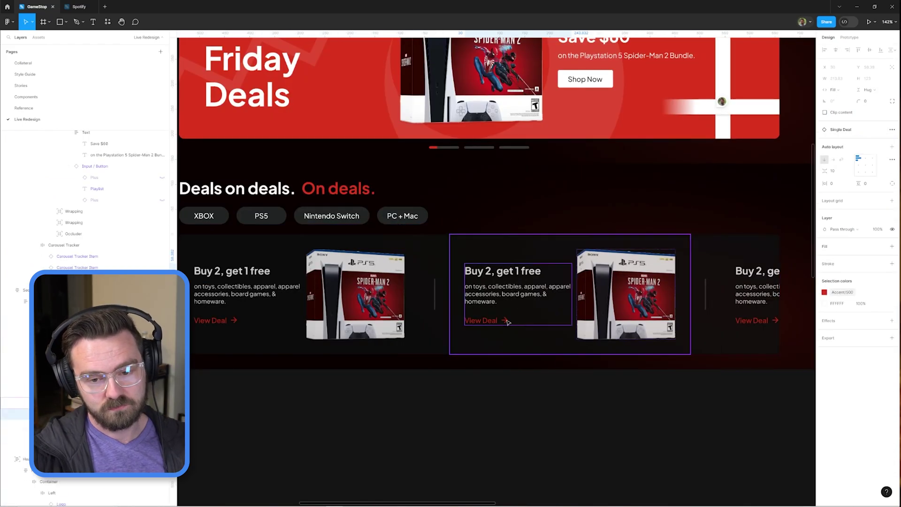
{"action": "scroll", "coordinate": [507, 281], "scroll_direction": "up", "scroll_amount": 3}
{"action": "key", "text": "shift+a"}
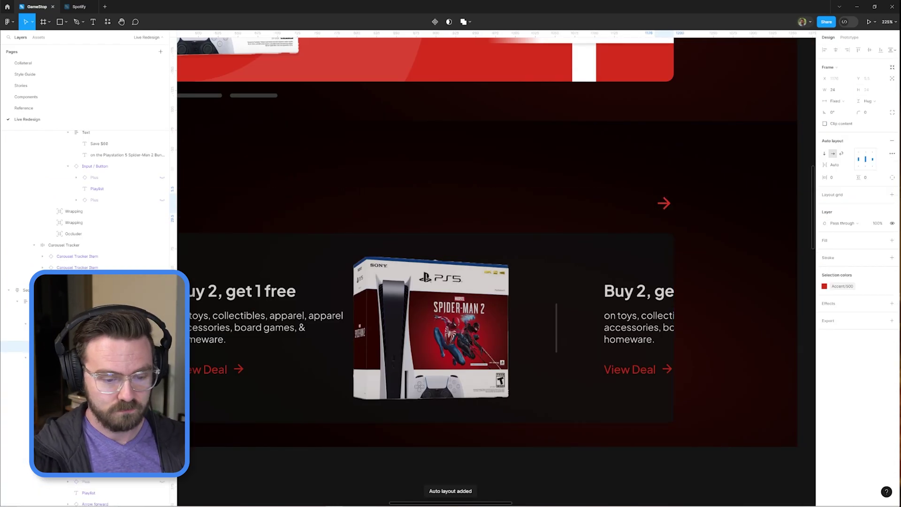
{"action": "key", "text": "ctrl+d"}
{"action": "key", "text": "shift+h"}
{"action": "key", "text": "2"}
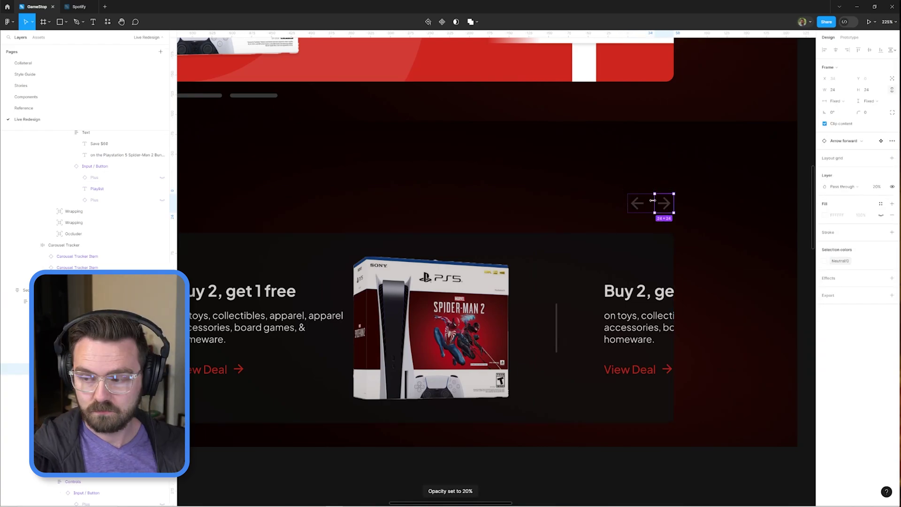
{"action": "scroll", "coordinate": [652, 200], "scroll_direction": "down", "scroll_amount": 5}
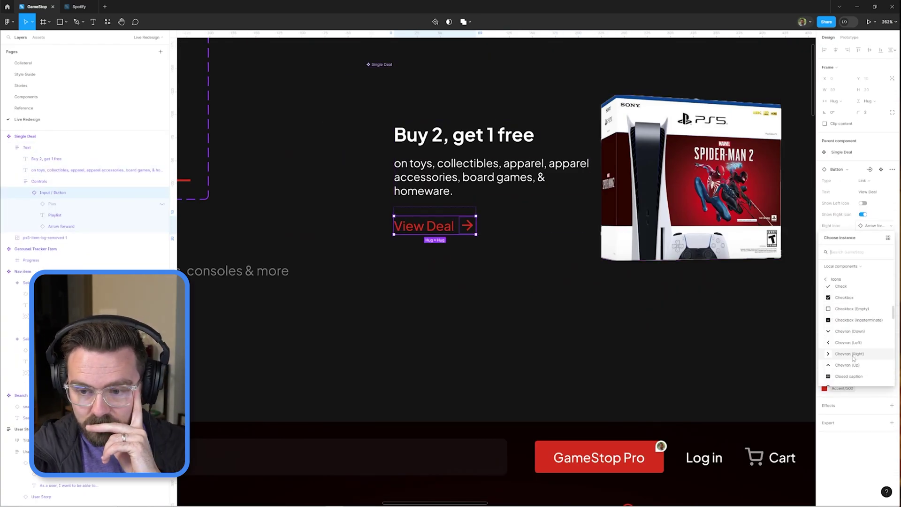
- Swap the View Deal button's arrow icon for a Chevron (Right)
{"action": "left_click", "coordinate": [852, 358]}
{"action": "scroll", "coordinate": [461, 273], "scroll_direction": "up", "scroll_amount": 4}
{"action": "double_click", "coordinate": [474, 168]}
{"action": "right_click", "coordinate": [409, 164]}
{"action": "key", "text": "Escape"}
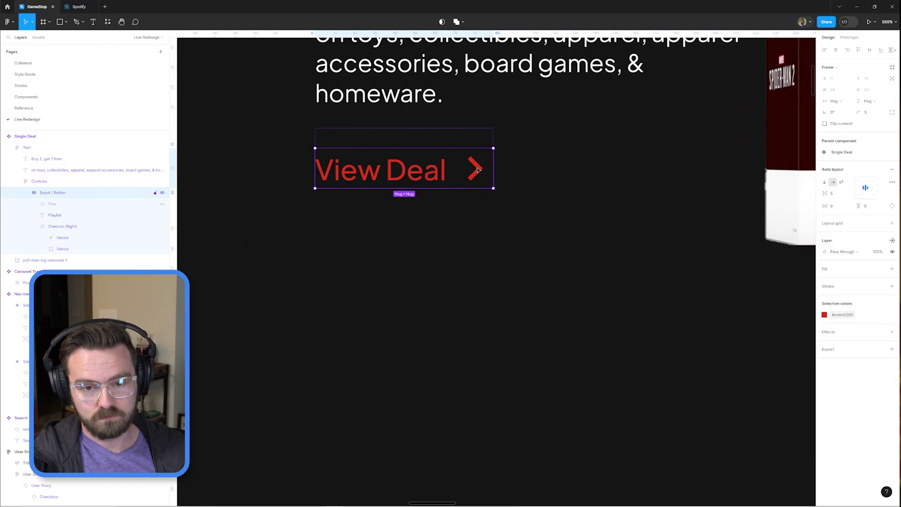
{"action": "right_click", "coordinate": [61, 226]}
{"action": "key", "text": "Escape"}
{"action": "scroll", "coordinate": [511, 263], "scroll_direction": "down", "scroll_amount": 10}
- Add a Popular filter chip and rewrite the first card's heading and description text
{"action": "left_click", "coordinate": [513, 267]}
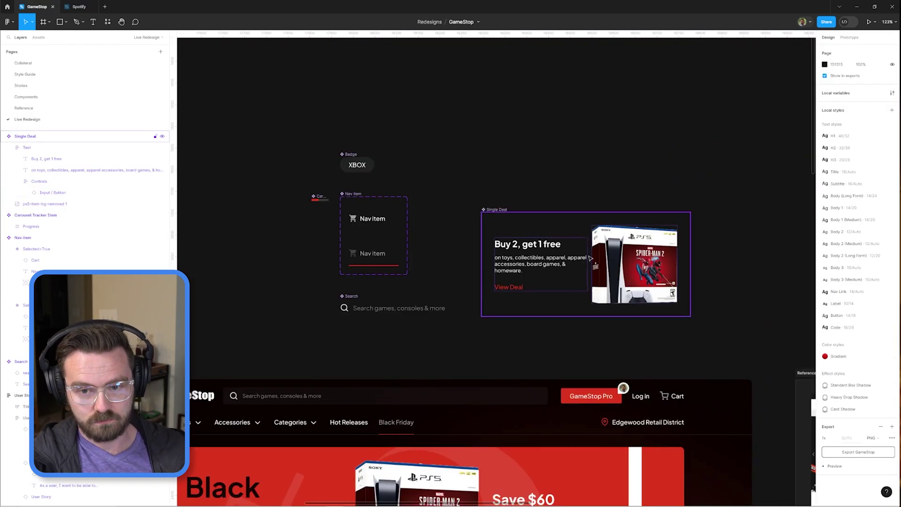
{"action": "left_click", "coordinate": [518, 271]}
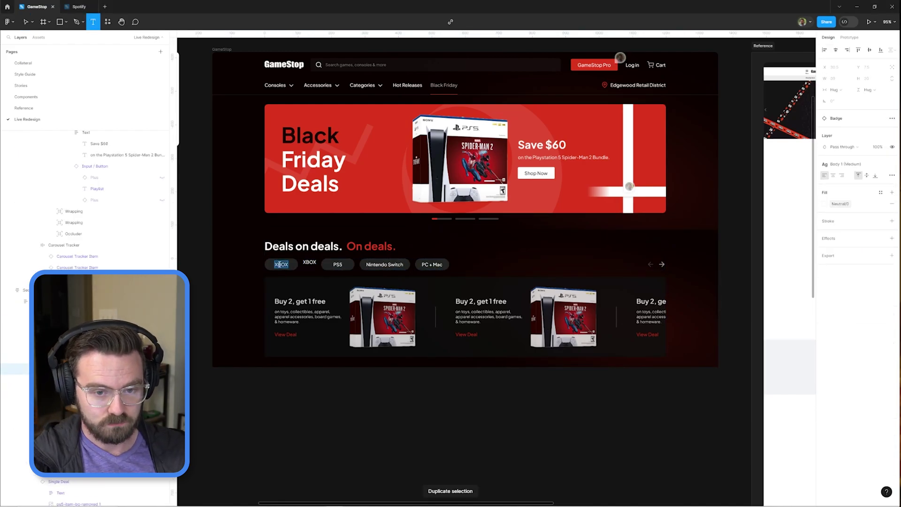
{"action": "key", "text": "ctrl+z"}
{"action": "double_click", "coordinate": [295, 302]}
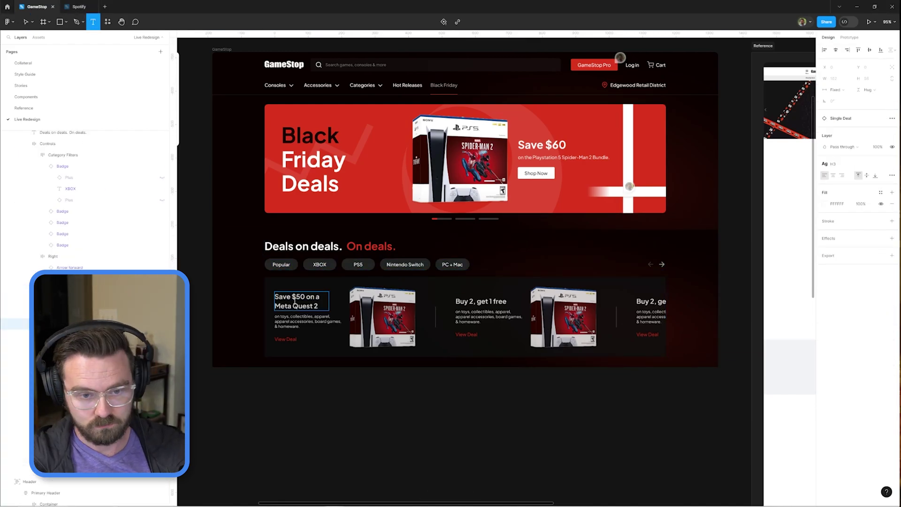
{"action": "triple_click", "coordinate": [297, 317]}
{"action": "type", "text": "plus get a FREE $50 GameStop"}
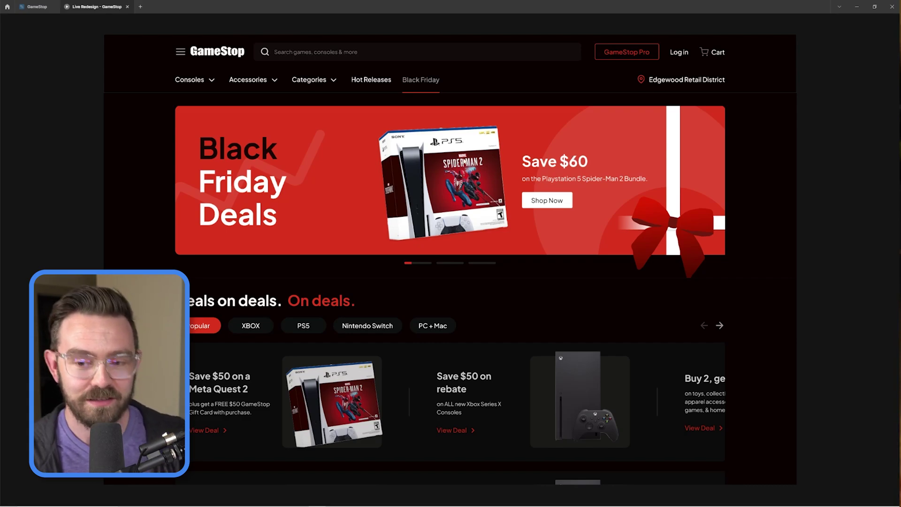
- Scroll the GameStop prototype from the bow-topped hero down to the Join Now pro banner and back
{"action": "scroll", "coordinate": [505, 279], "scroll_direction": "down", "scroll_amount": 4}
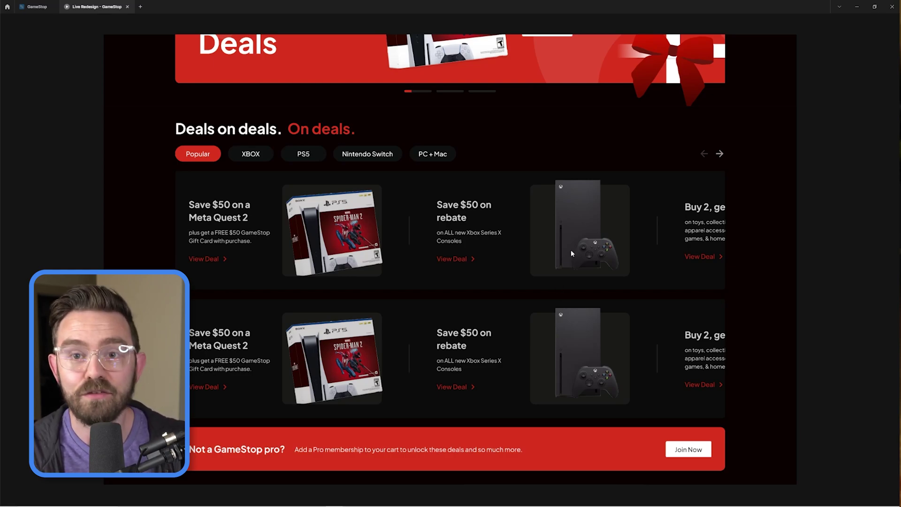
{"action": "scroll", "coordinate": [560, 146], "scroll_direction": "up", "scroll_amount": 4}
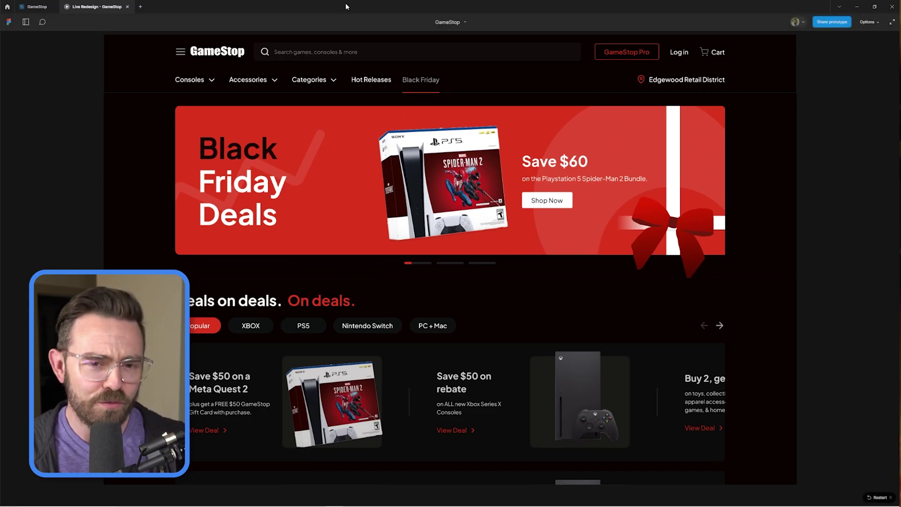
{"action": "scroll", "coordinate": [776, 272], "scroll_direction": "down", "scroll_amount": 4}
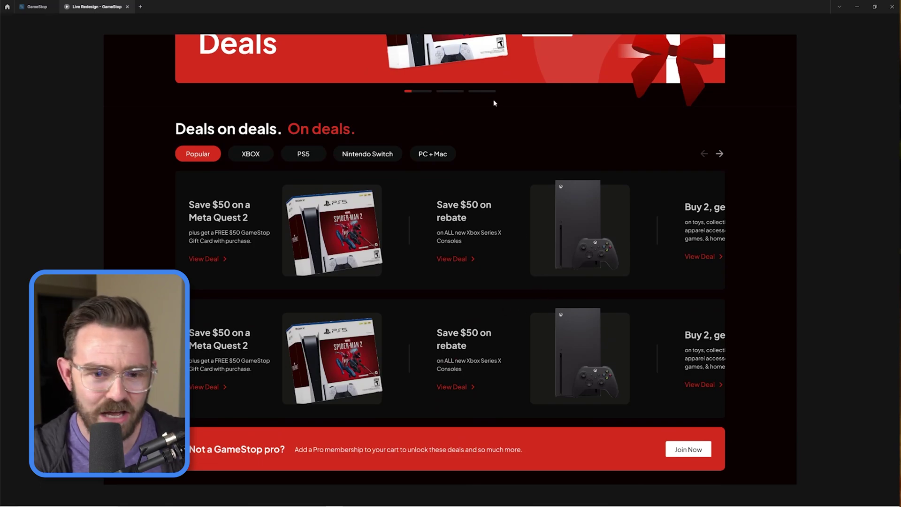
{"action": "scroll", "coordinate": [494, 103], "scroll_direction": "up", "scroll_amount": 4}
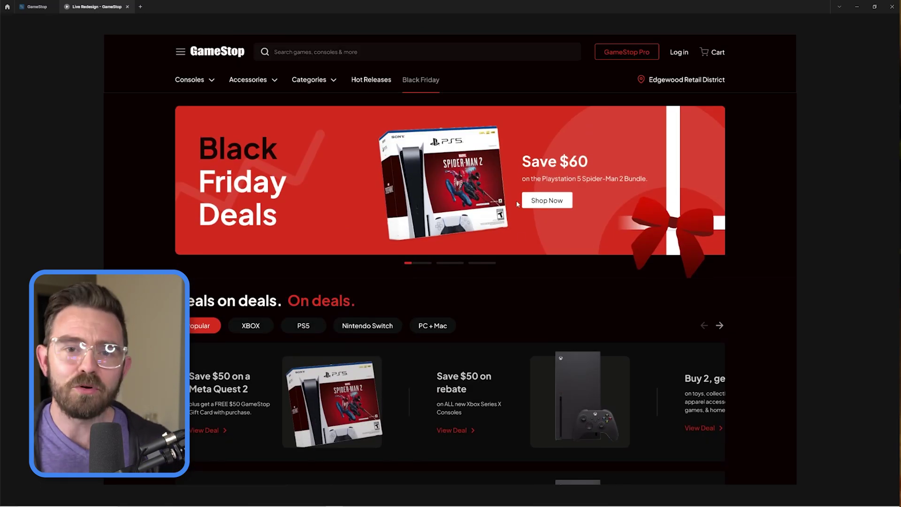